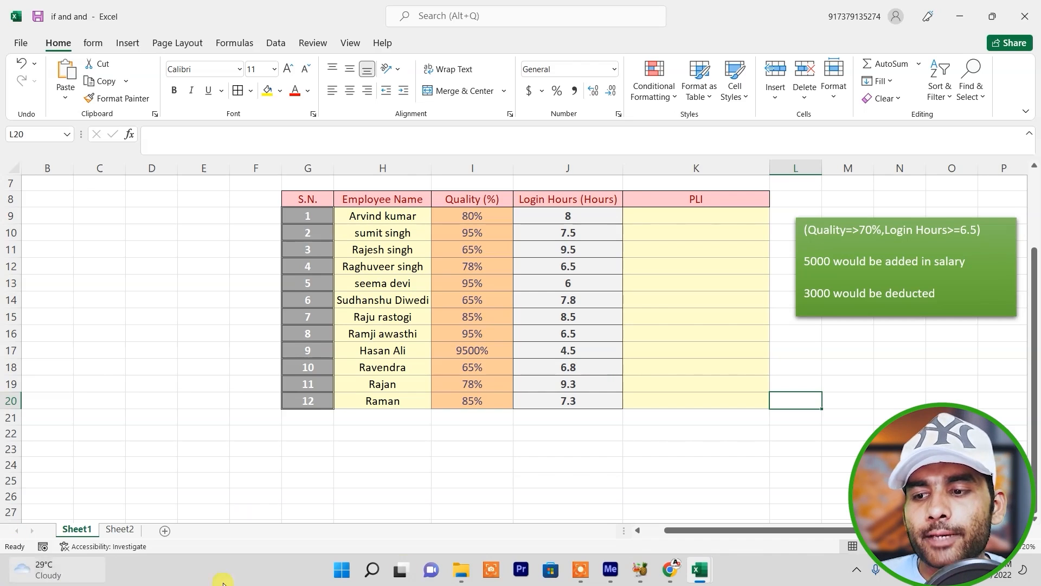
Step: Switch to the marksheet workbook and examine the pass/fail IF formula in the first Results cell
click(702, 564)
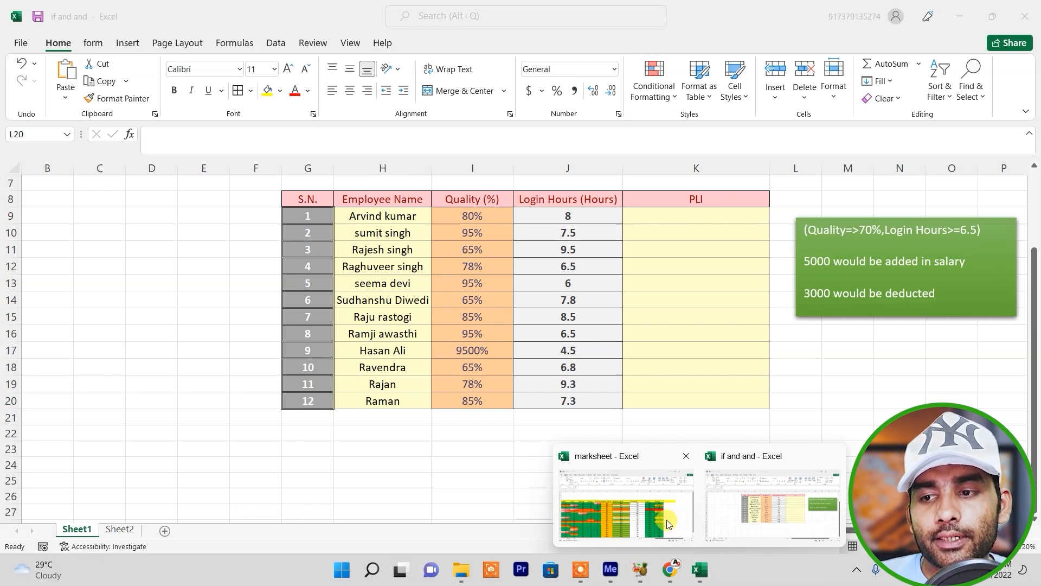
click(645, 507)
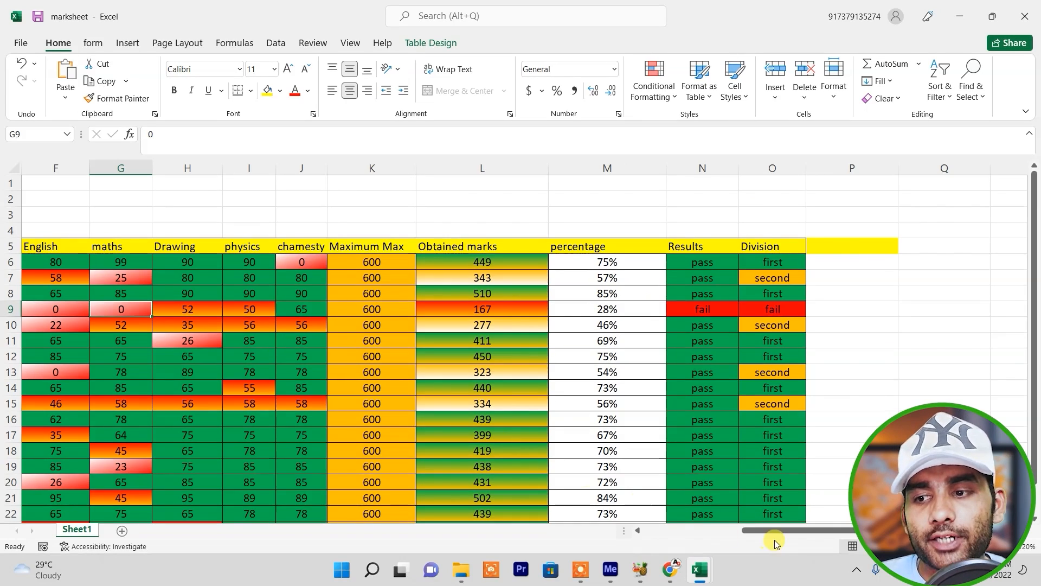
drag(777, 529, 738, 528)
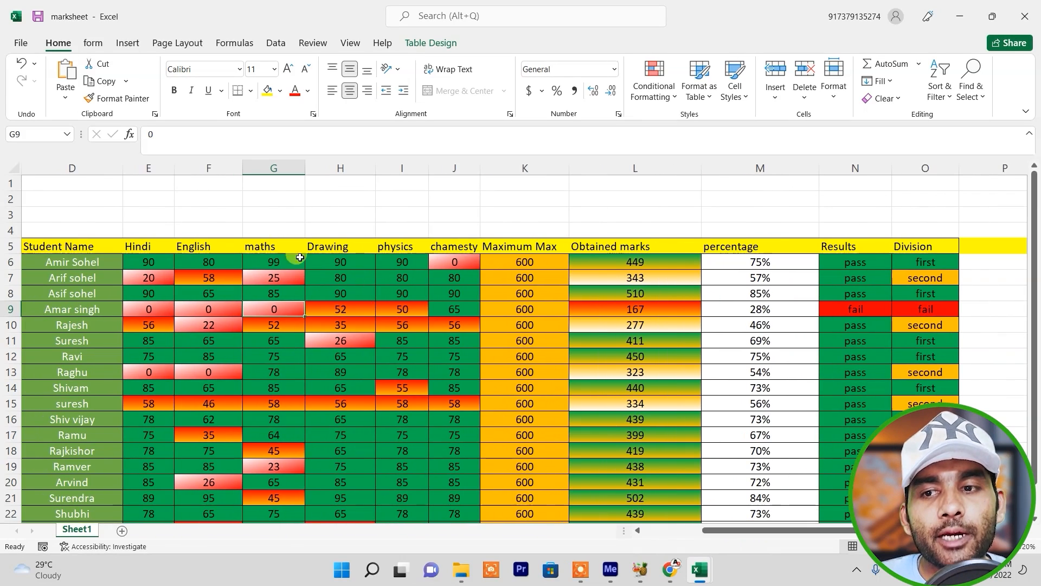
click(854, 265)
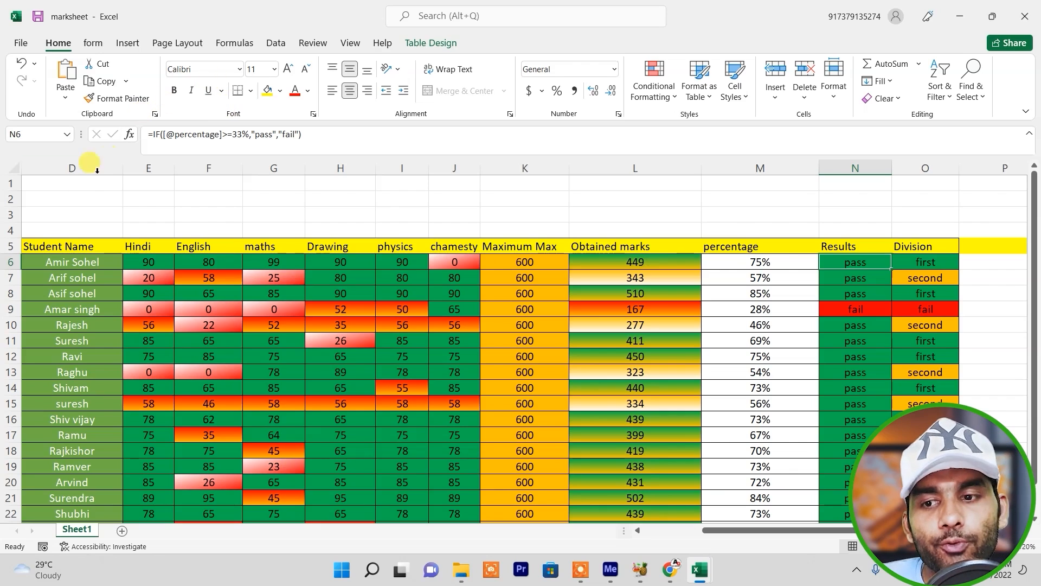
Step: Return to the "if and and" workbook and examine the Quality (%) and Login Hours columns
click(699, 568)
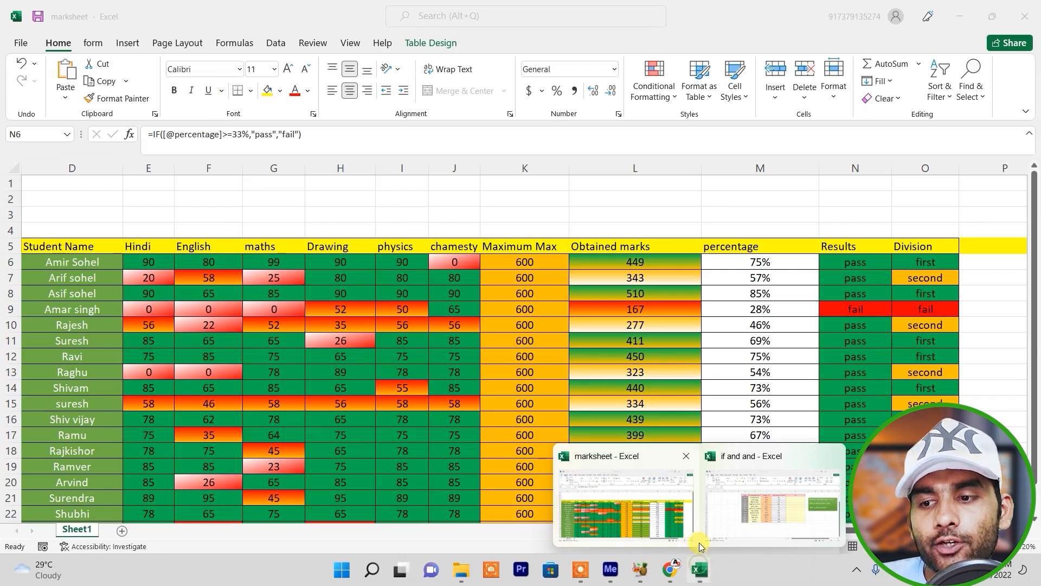
click(713, 534)
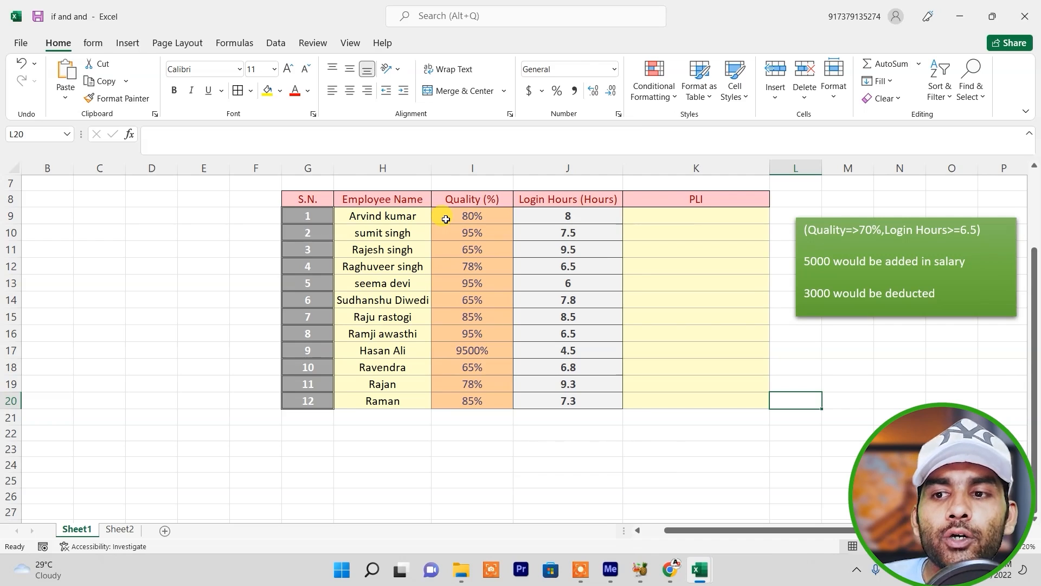
mouse_move(473, 215)
mouse_down()
mouse_move(488, 271)
mouse_move(491, 392)
mouse_up()
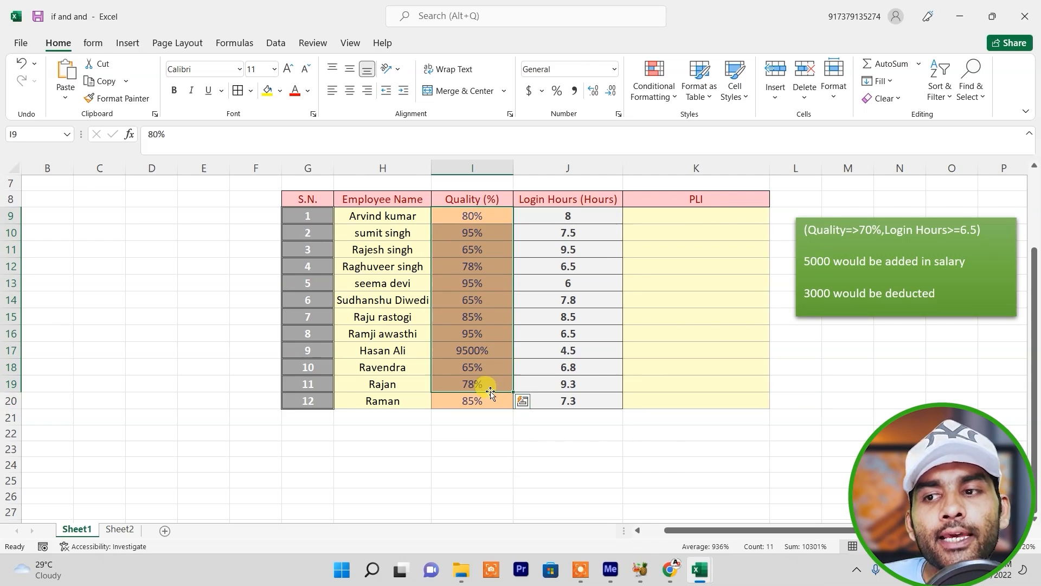
click(578, 218)
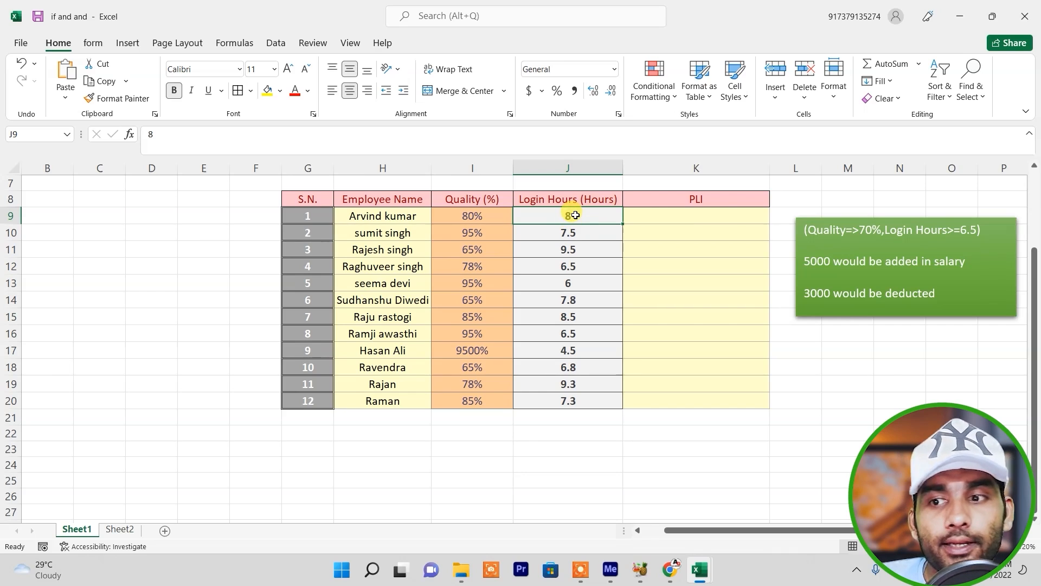
click(579, 235)
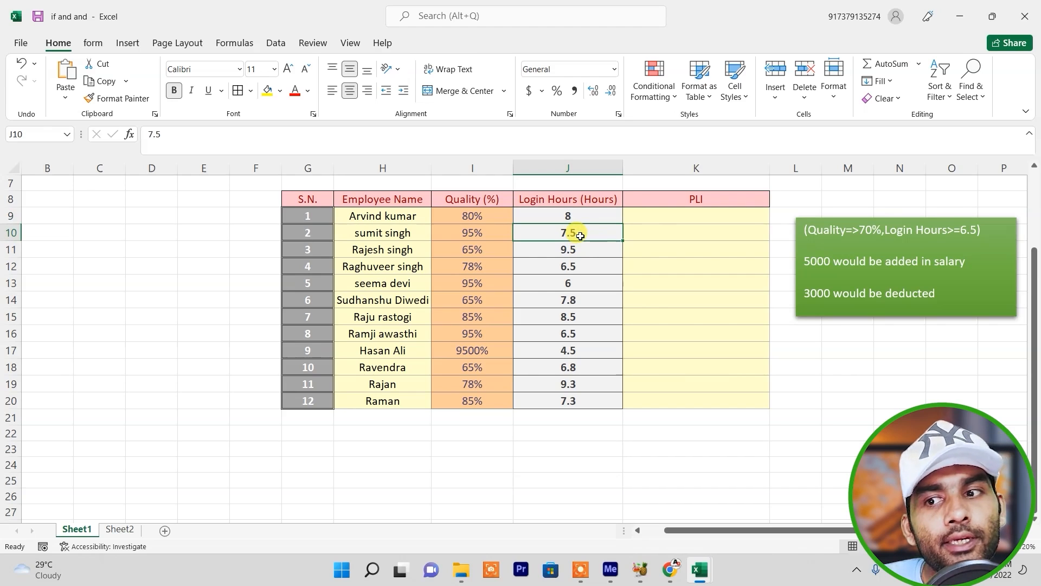
click(569, 249)
click(563, 215)
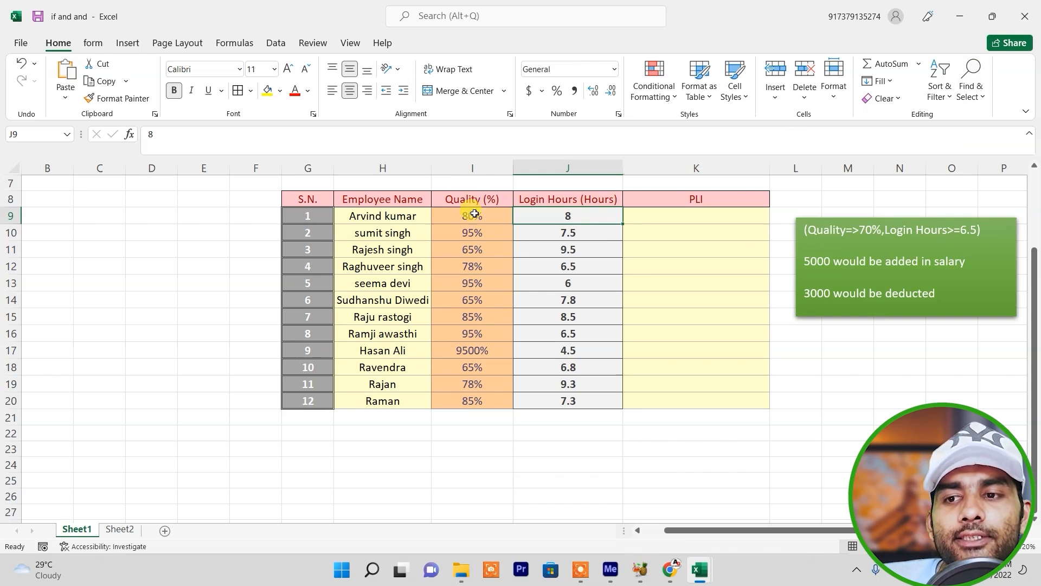
Step: Compare the Quality and Login Hours values in rows 9, 10 and 13 with the two PLI conditions
click(403, 228)
click(467, 216)
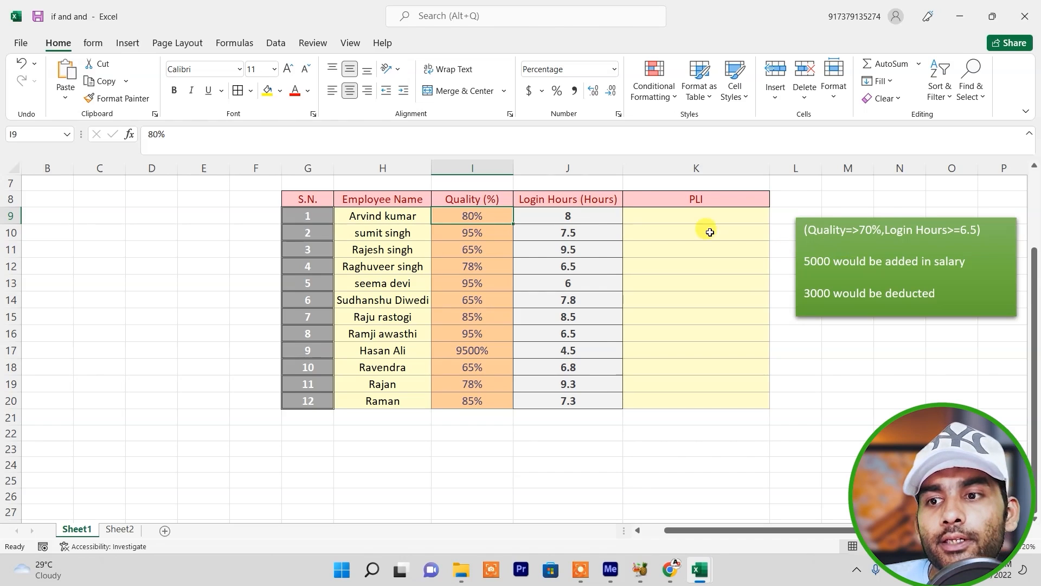
click(585, 221)
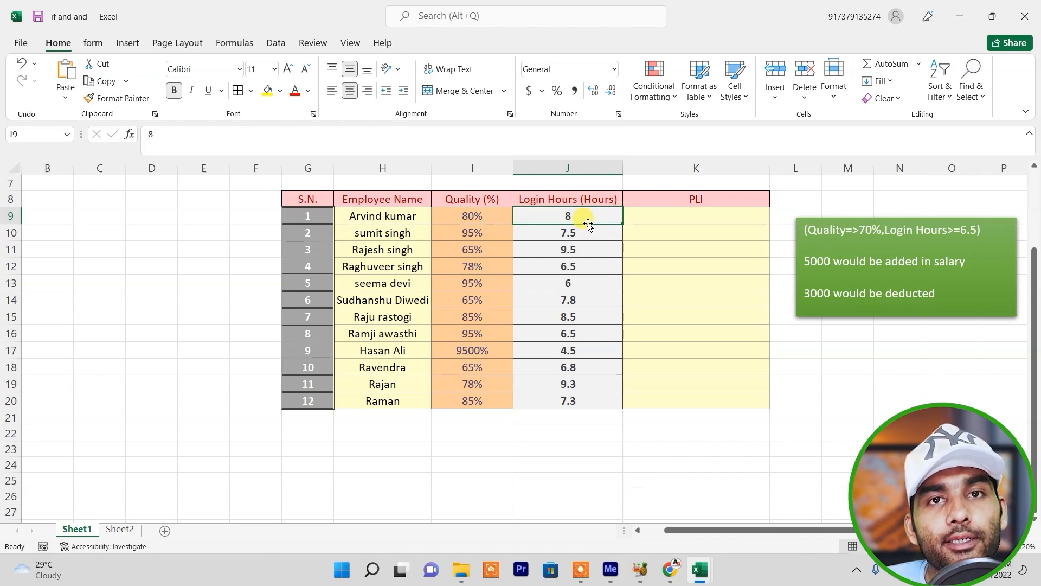
click(681, 218)
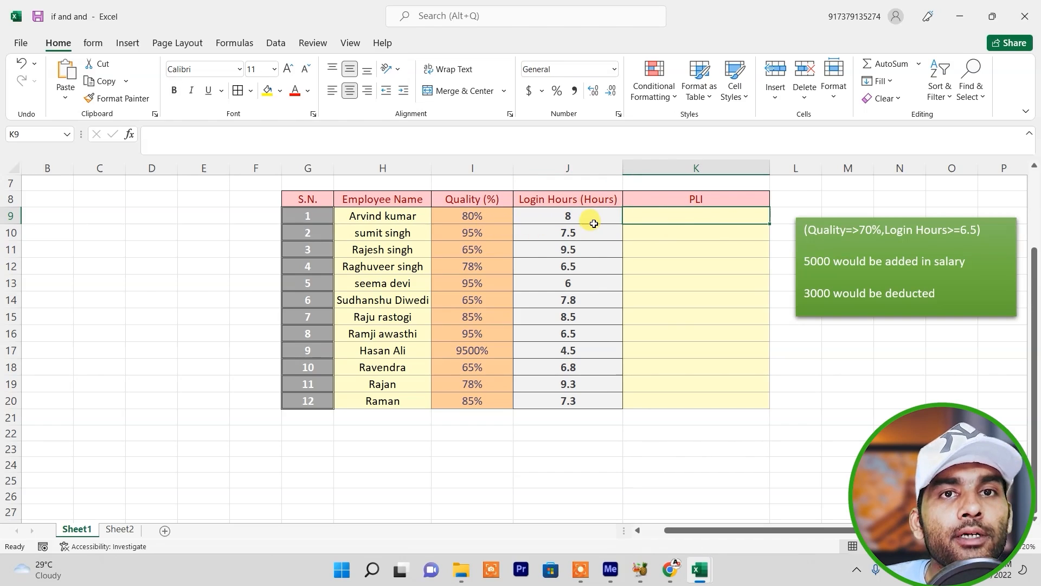
click(488, 237)
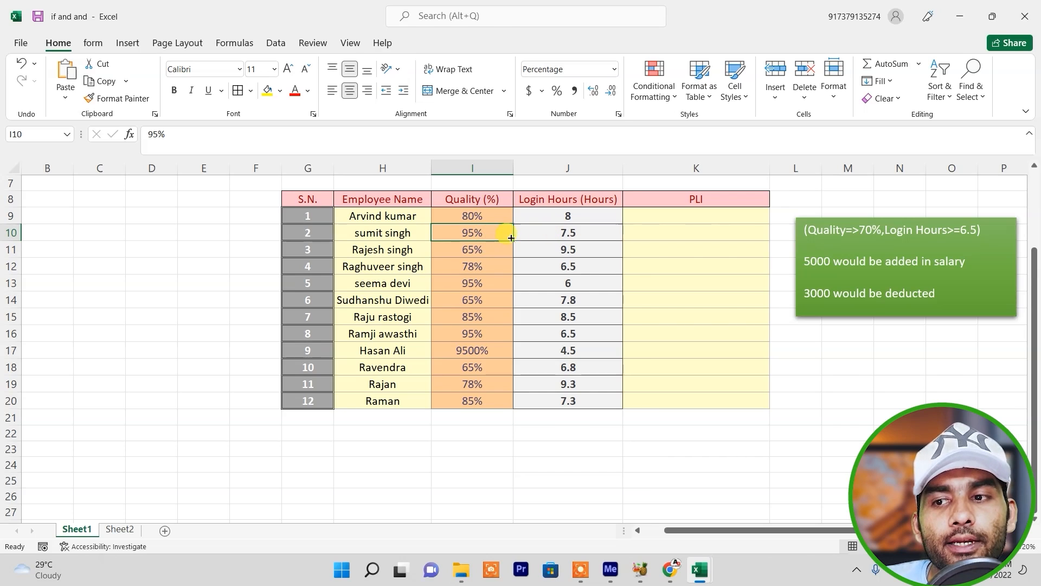
click(466, 283)
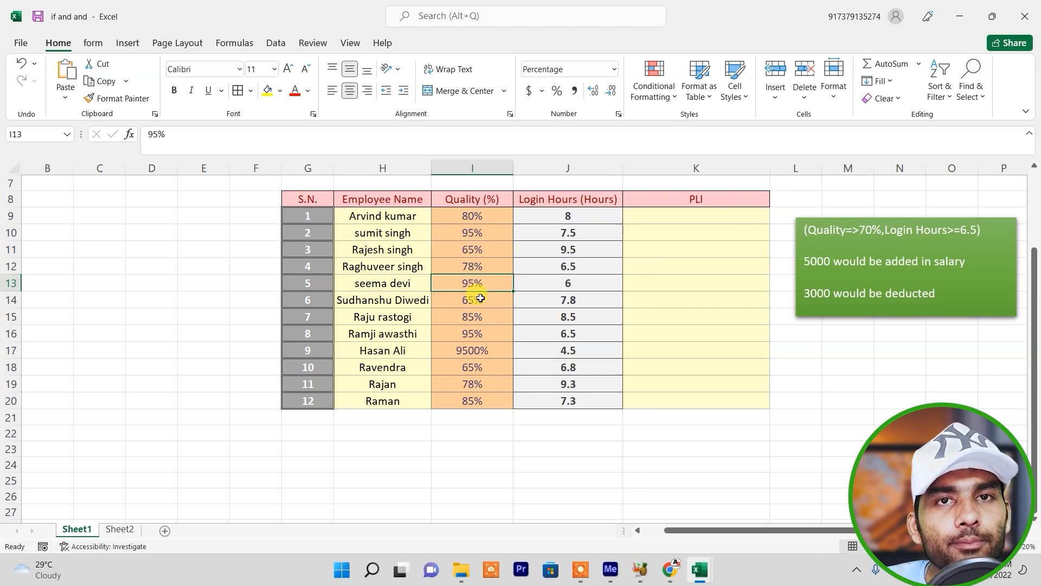
click(570, 283)
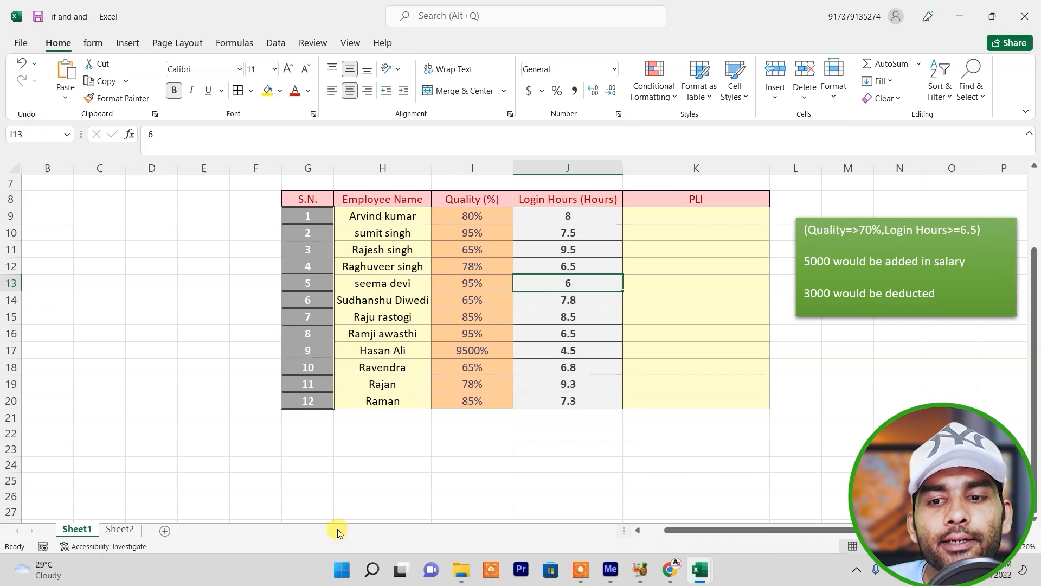
Step: Copy the IF-AND syntax box from Sheet2 to Sheet1 and place it just below the employee table
click(120, 514)
click(120, 529)
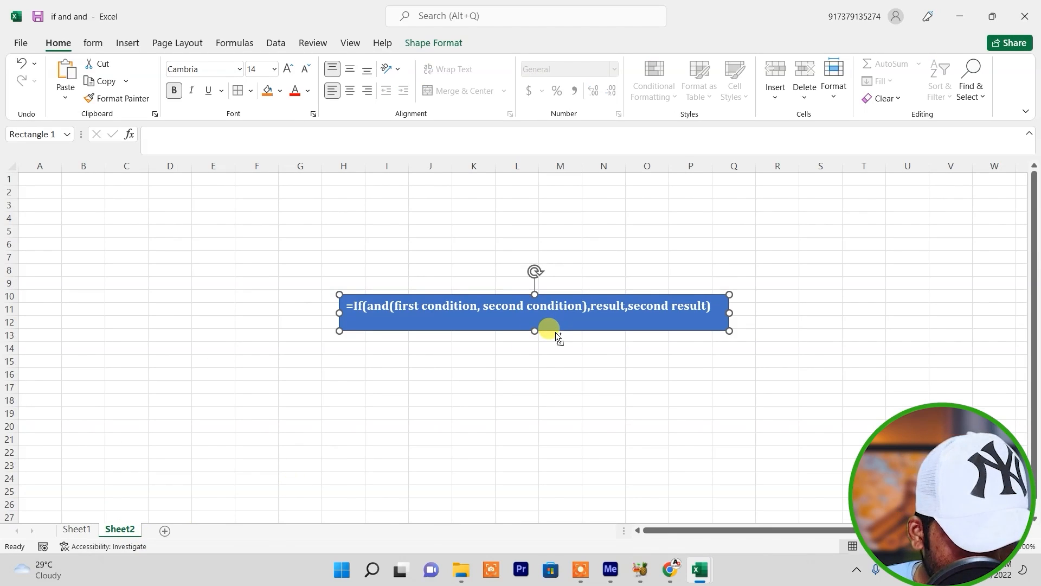
click(81, 530)
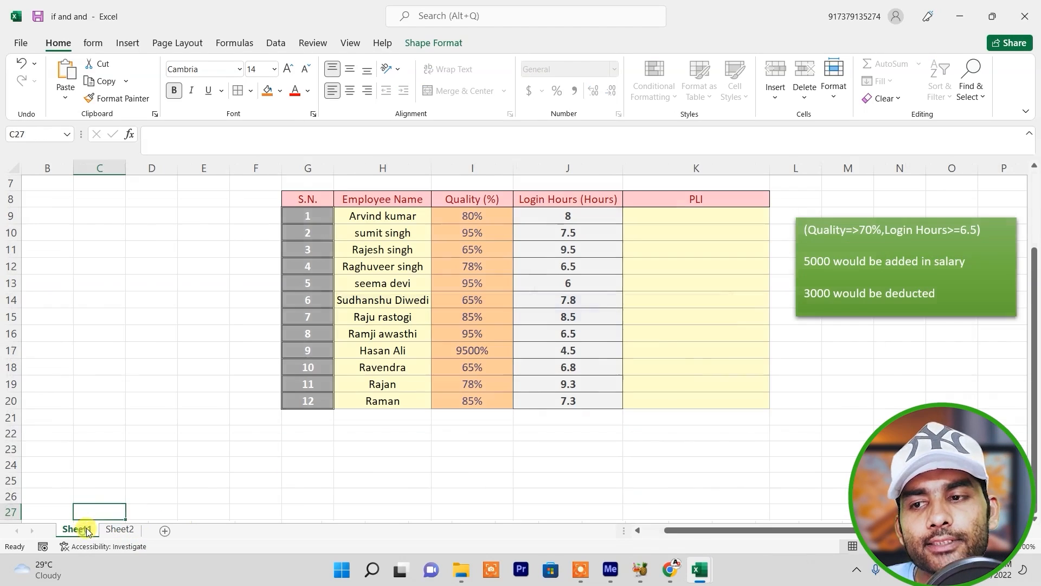
click(838, 434)
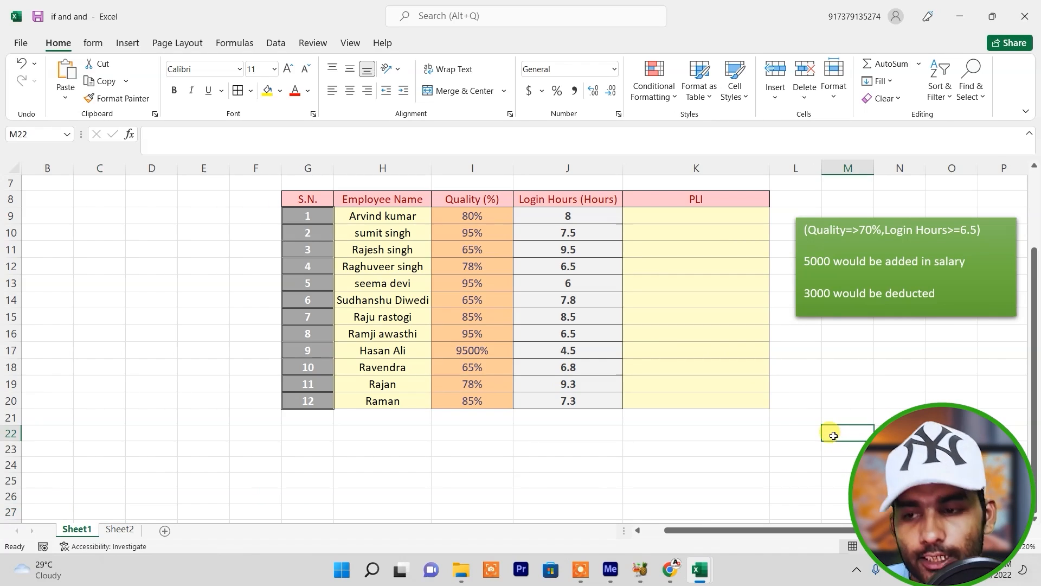
key(ctrl+v)
drag(852, 468, 606, 480)
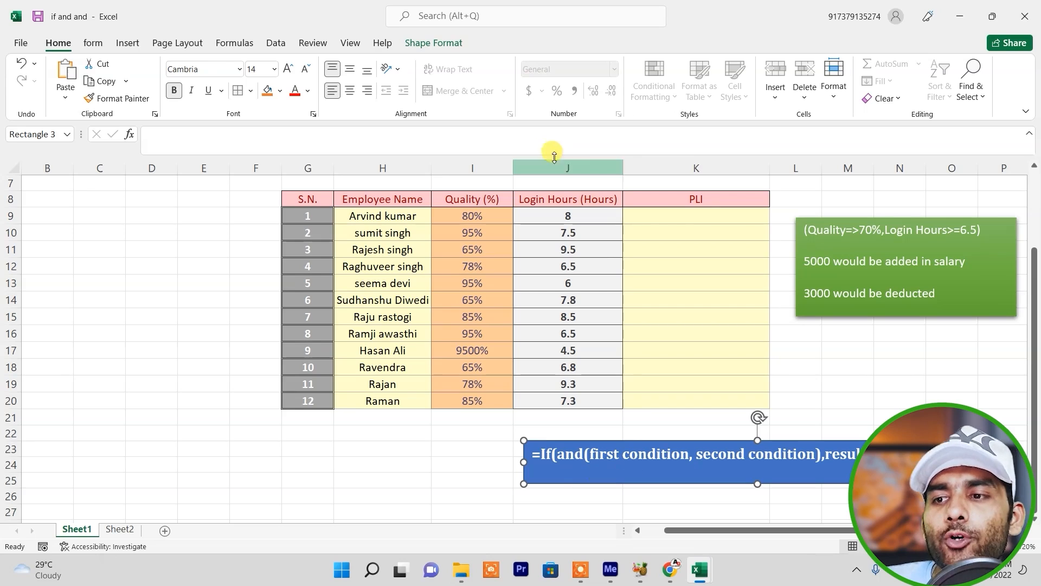
Step: Begin an IF formula in K9 with a nested AND whose first condition is I9>=70%
click(666, 216)
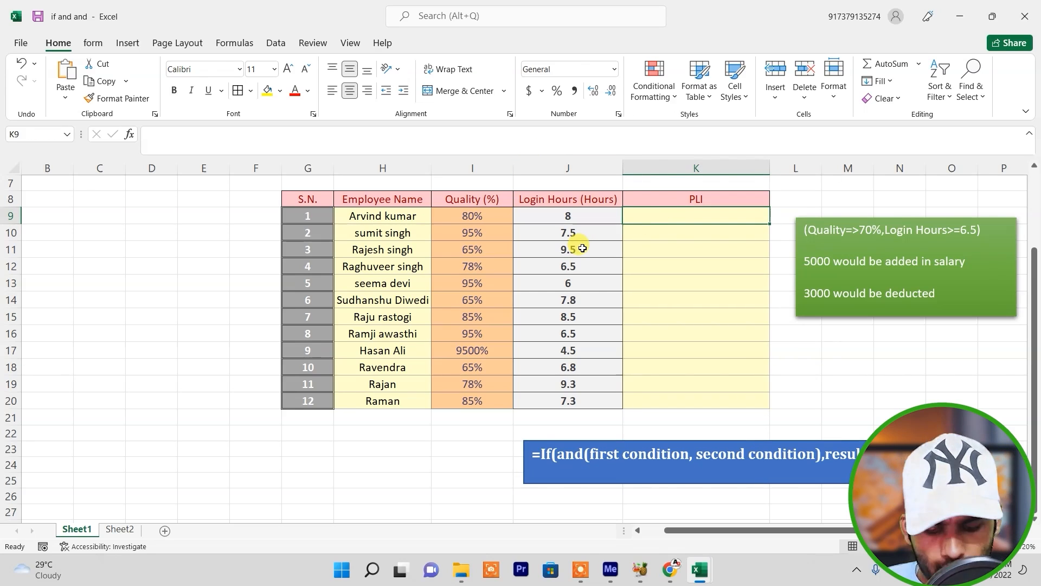
text(=)
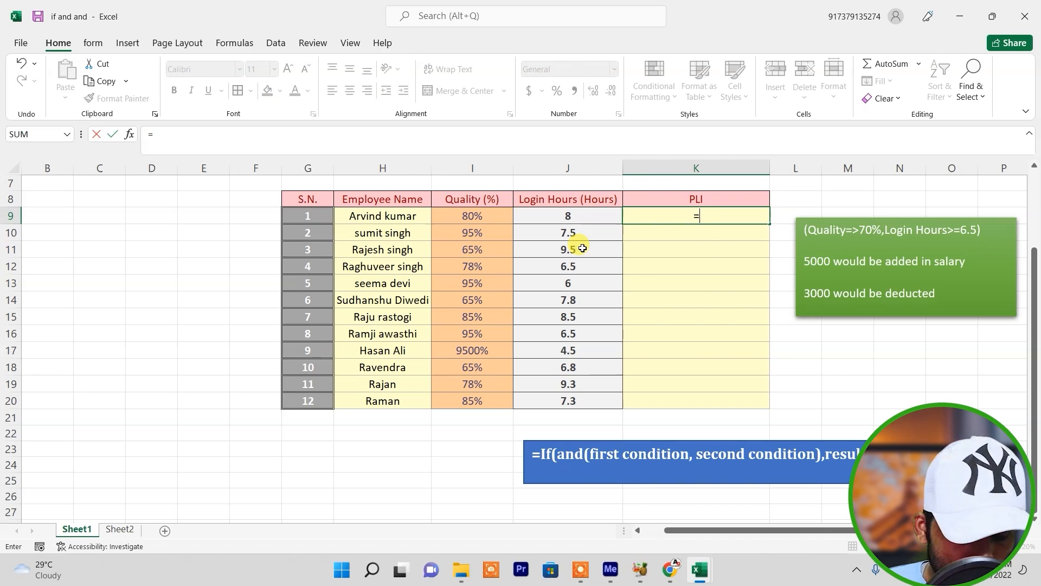
text(if(a)
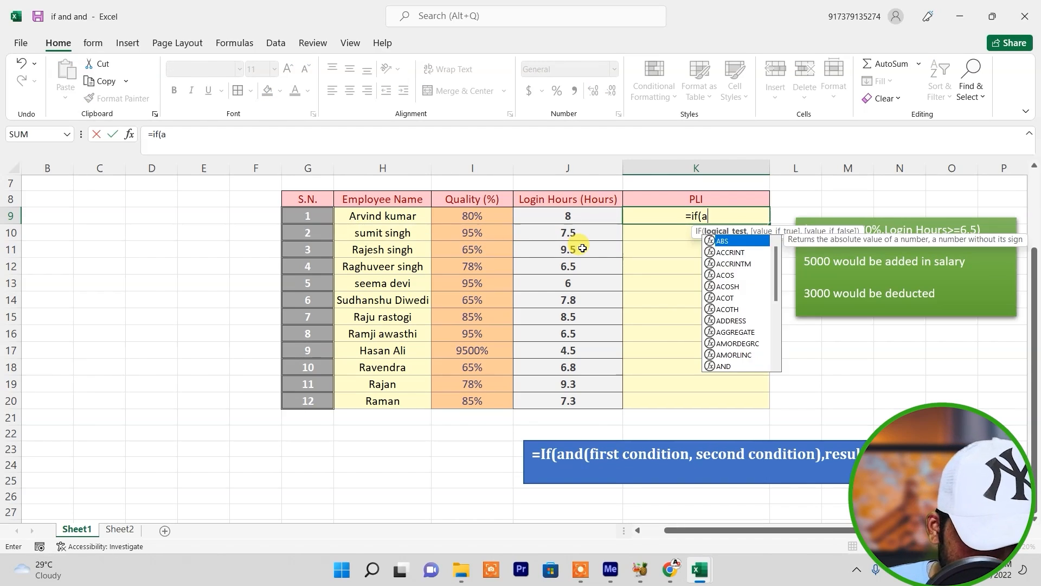
text(nd()
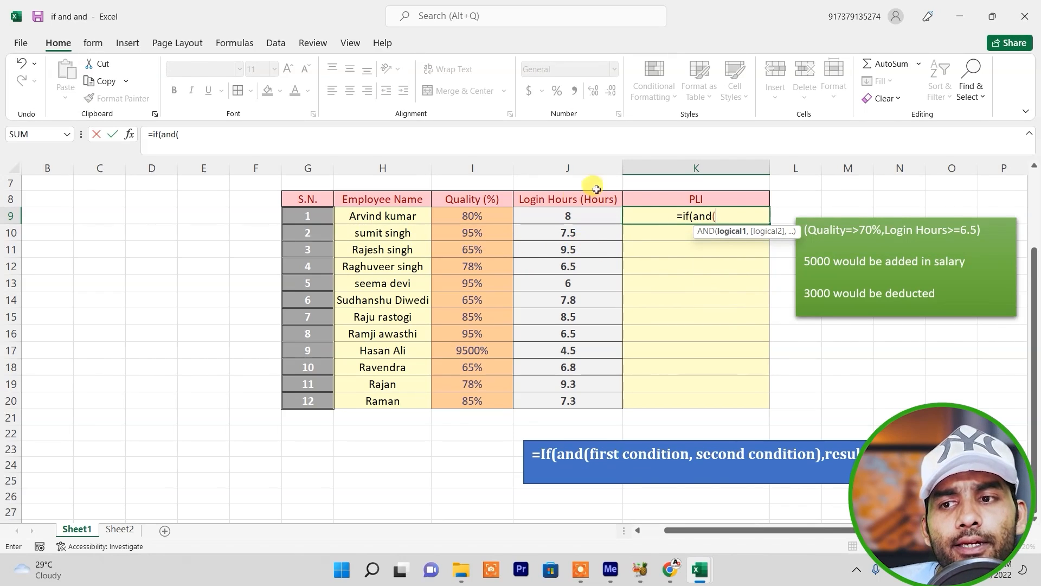
click(471, 216)
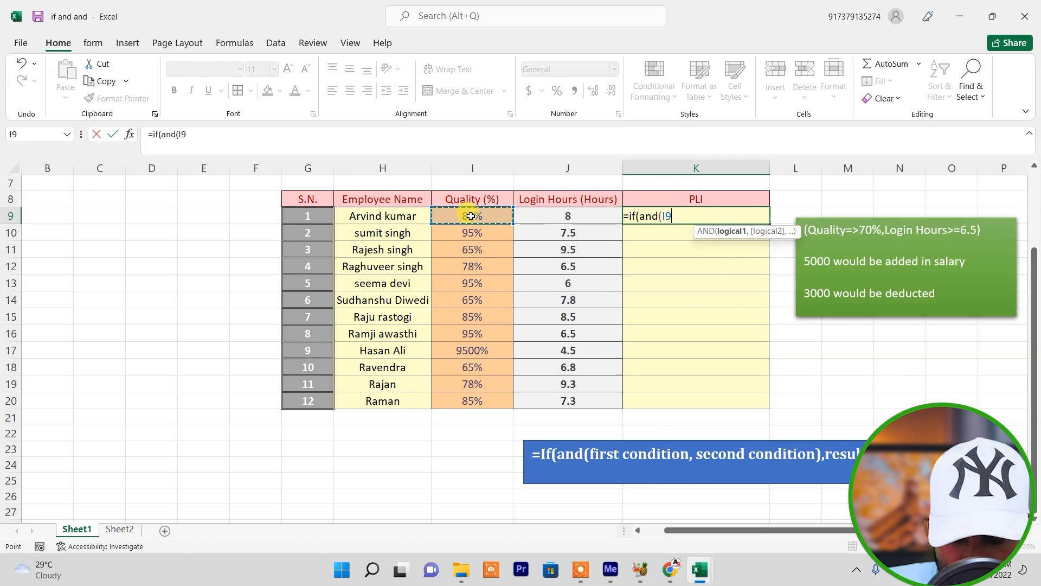
text(>=)
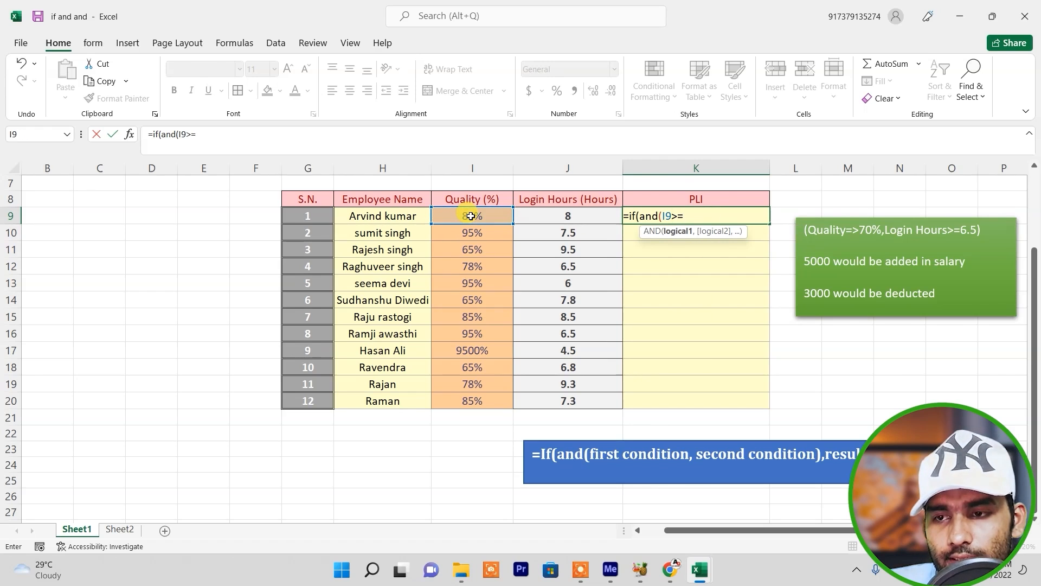
text(70)
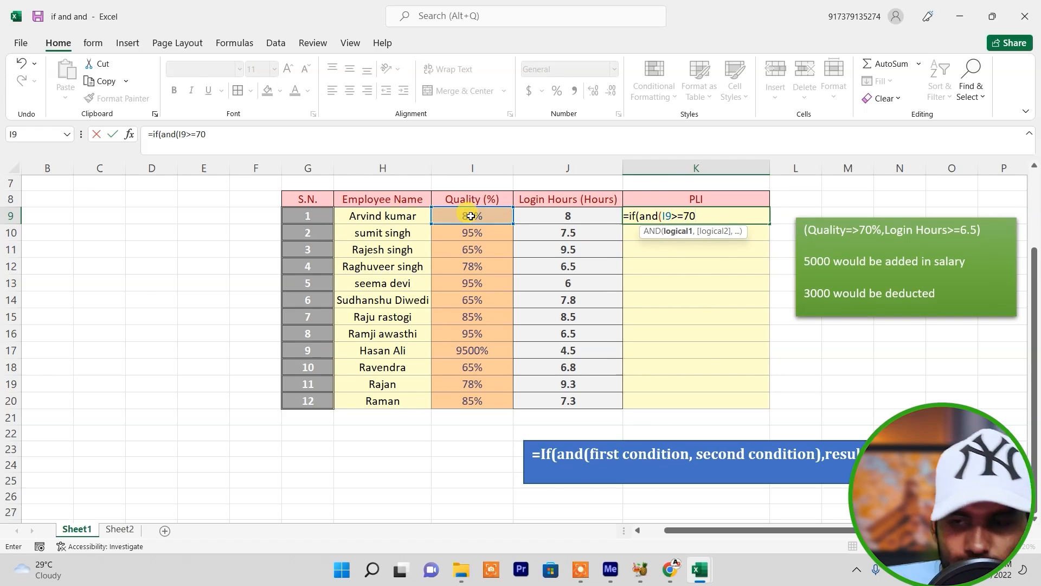
text(%)
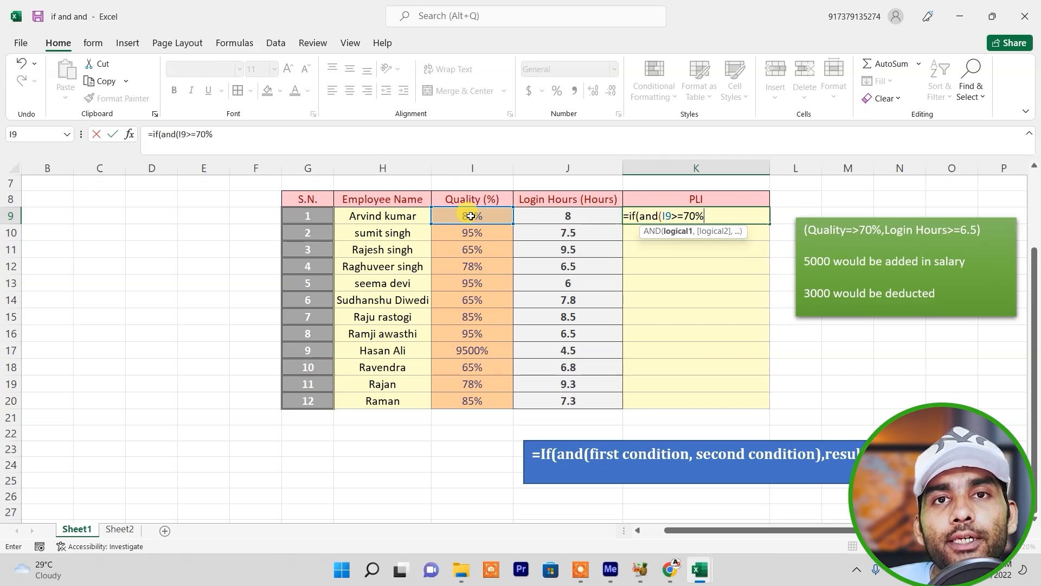
Step: Add J9>=6.5 as the second AND condition in the K9 formula and close the AND function
text(,)
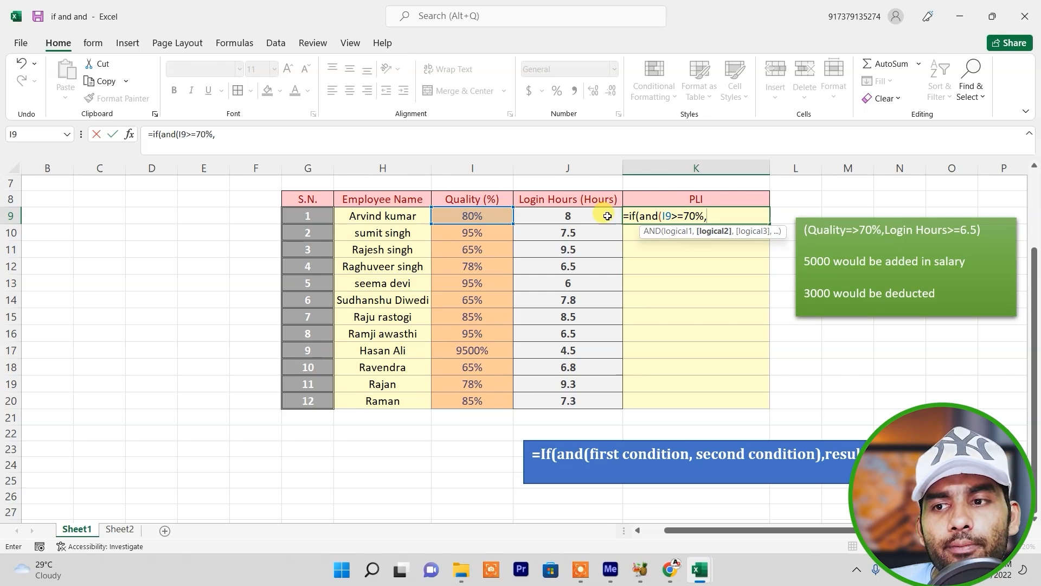
click(587, 216)
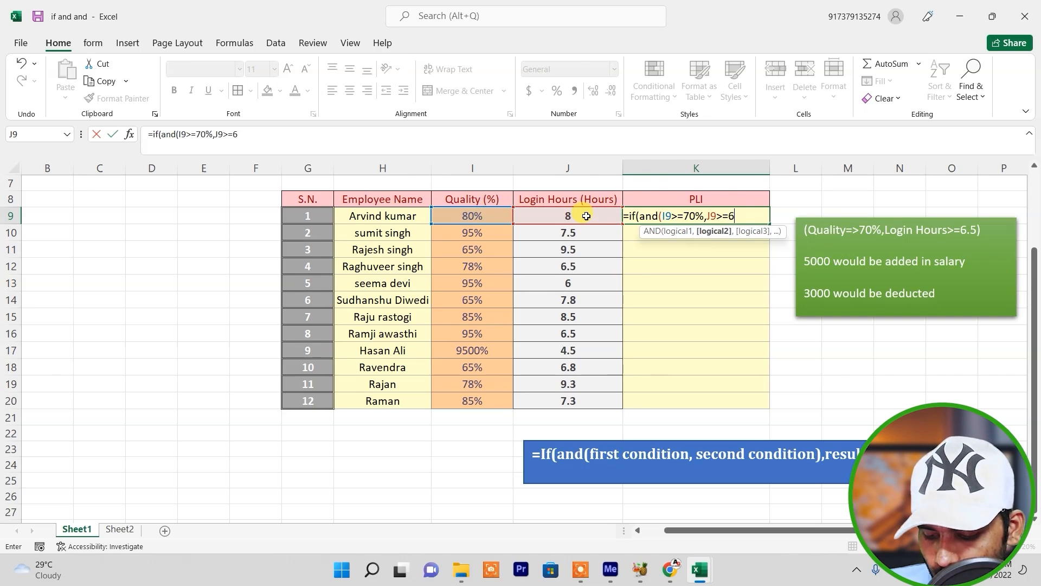
text(.5)
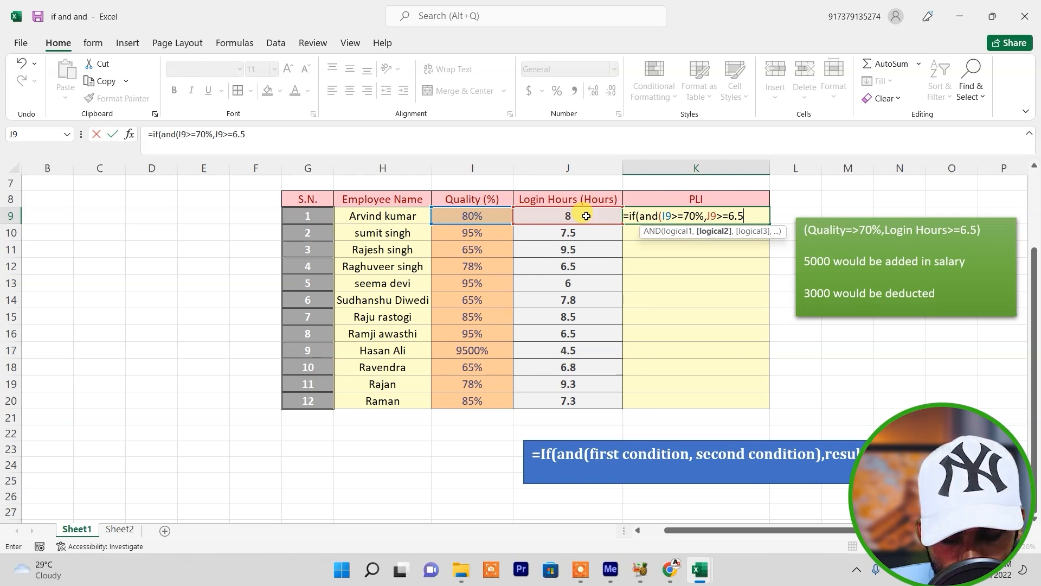
text())
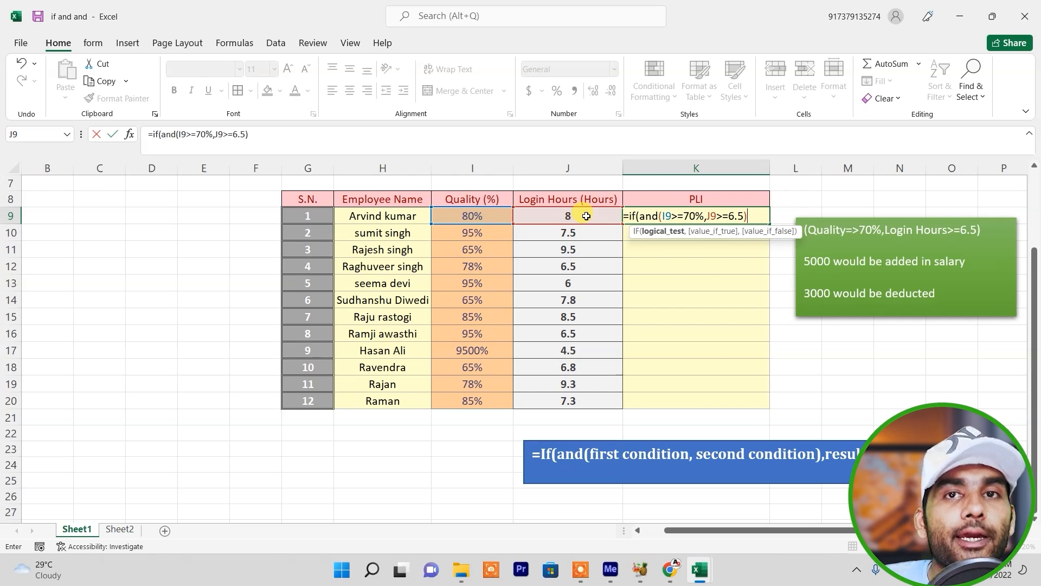
Step: Enter "5000 would be added" as the value-if-true text of the K9 IF formula
text(,)
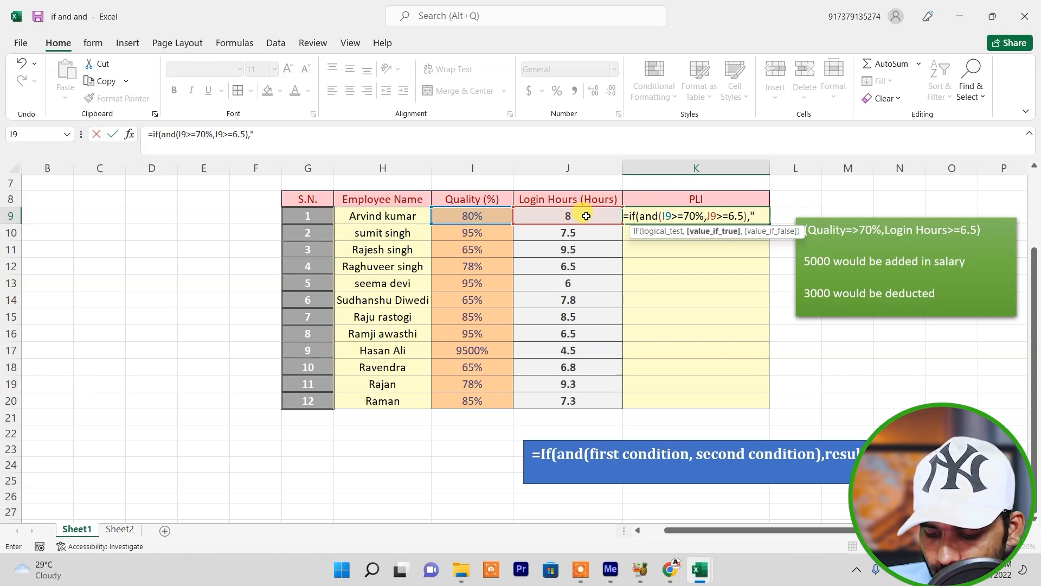
text(5000)
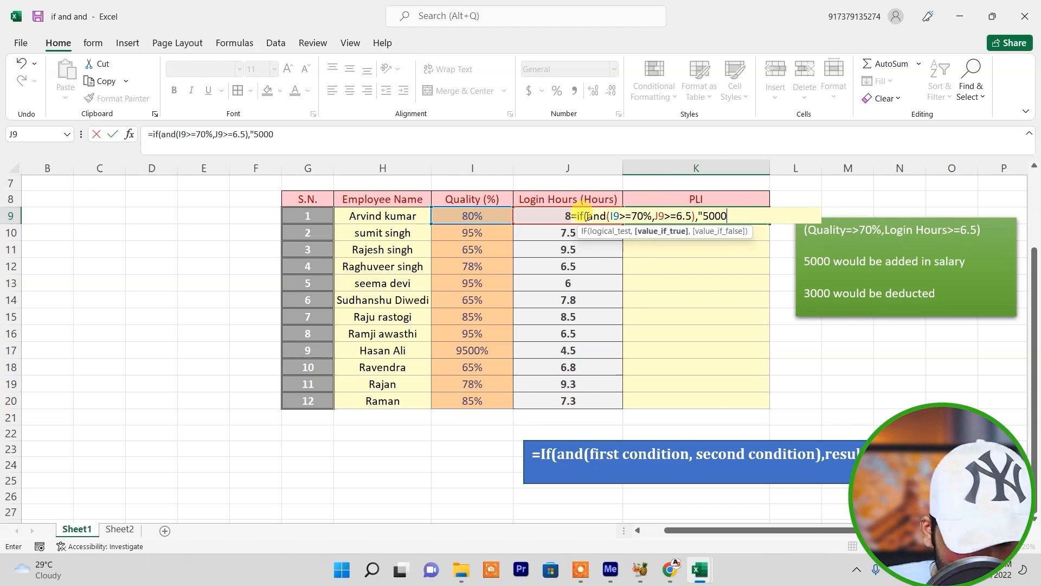
text( would be added)
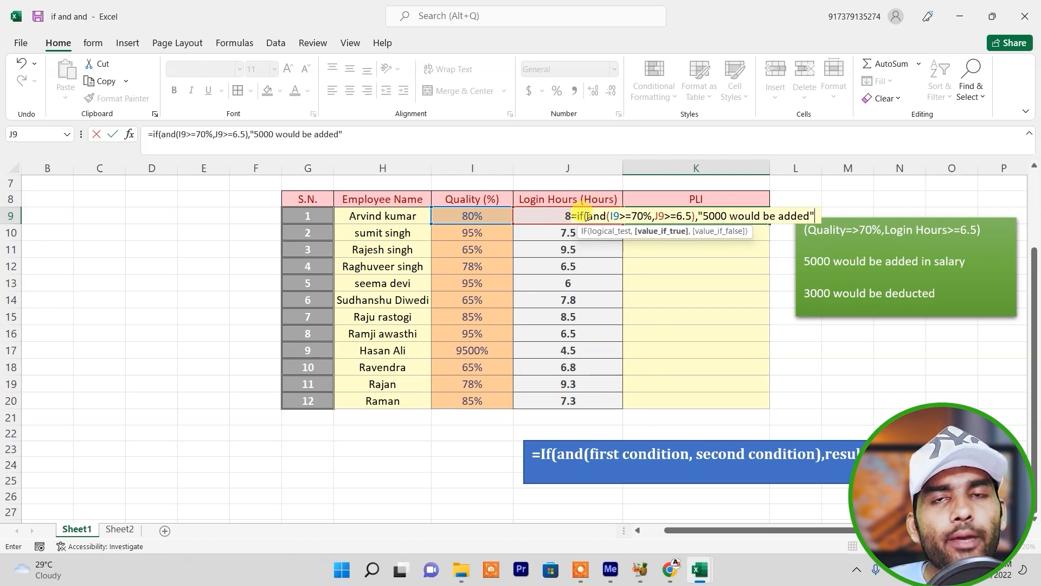
Step: Enter "5000 would be deducted" as the value-if-false text of the K9 IF formula and complete the formula
text(,)
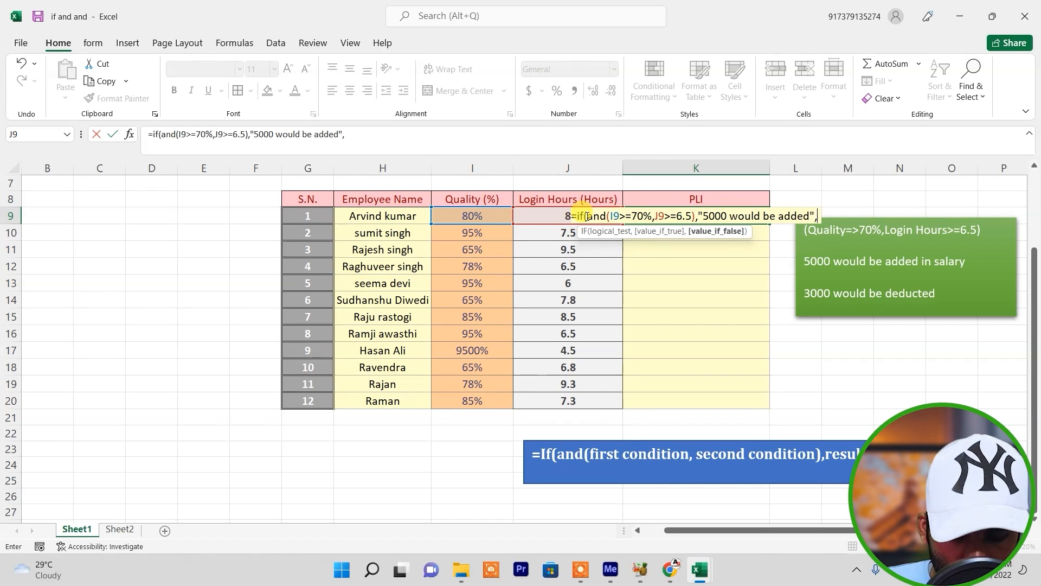
text(")
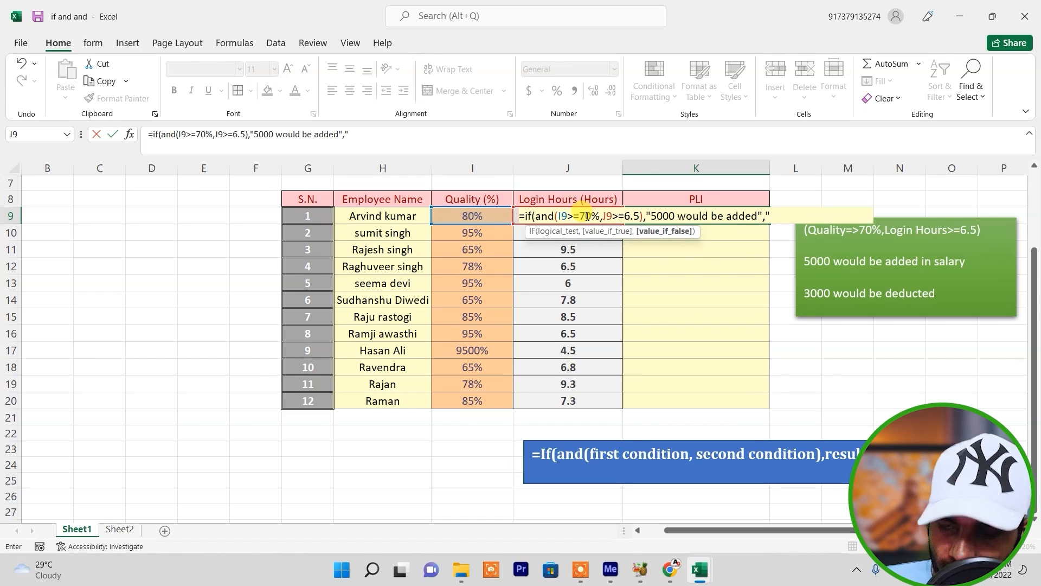
text(5000 )
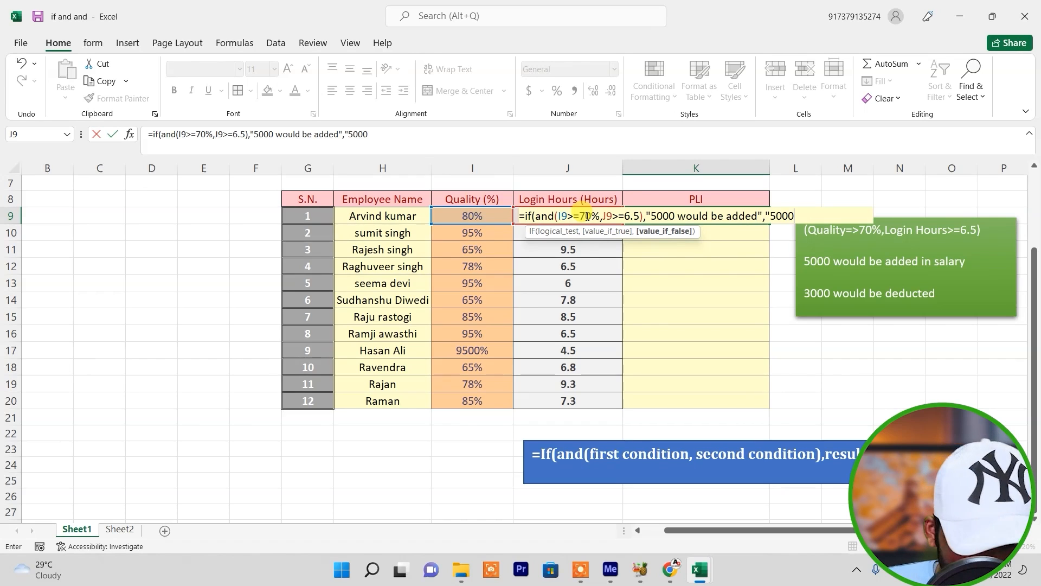
text( would be deducted)
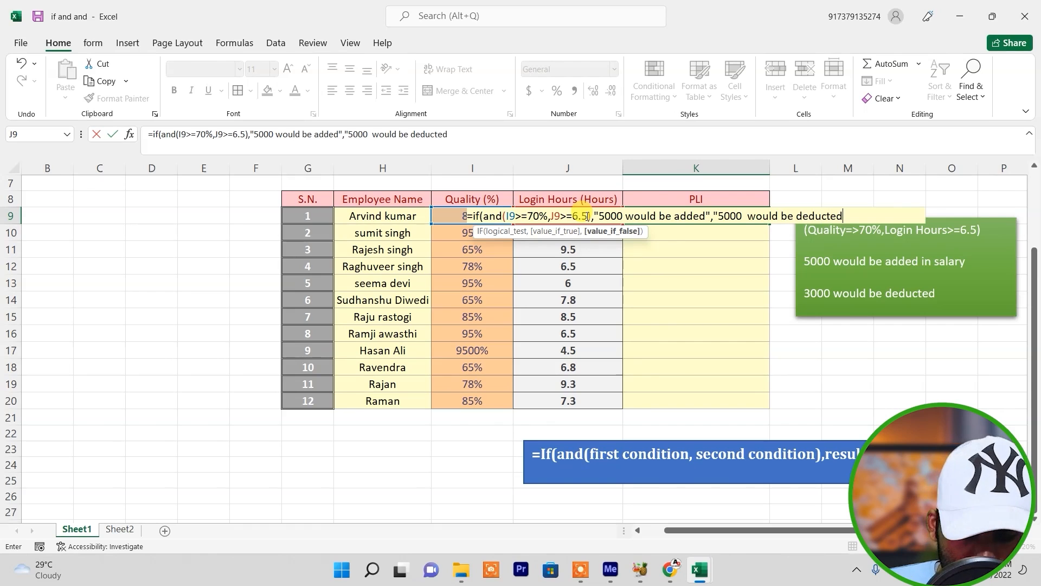
text(")
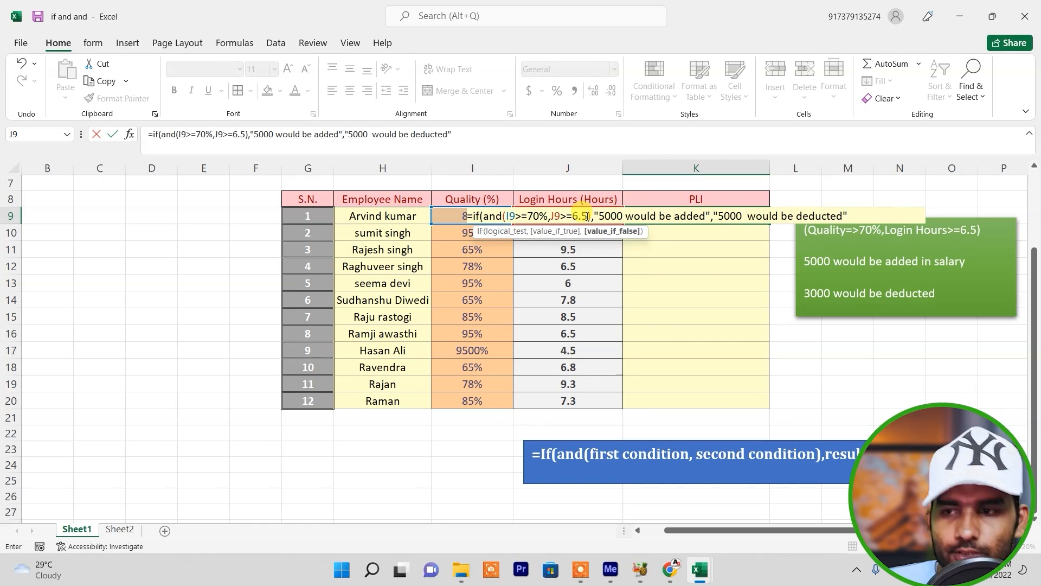
text())
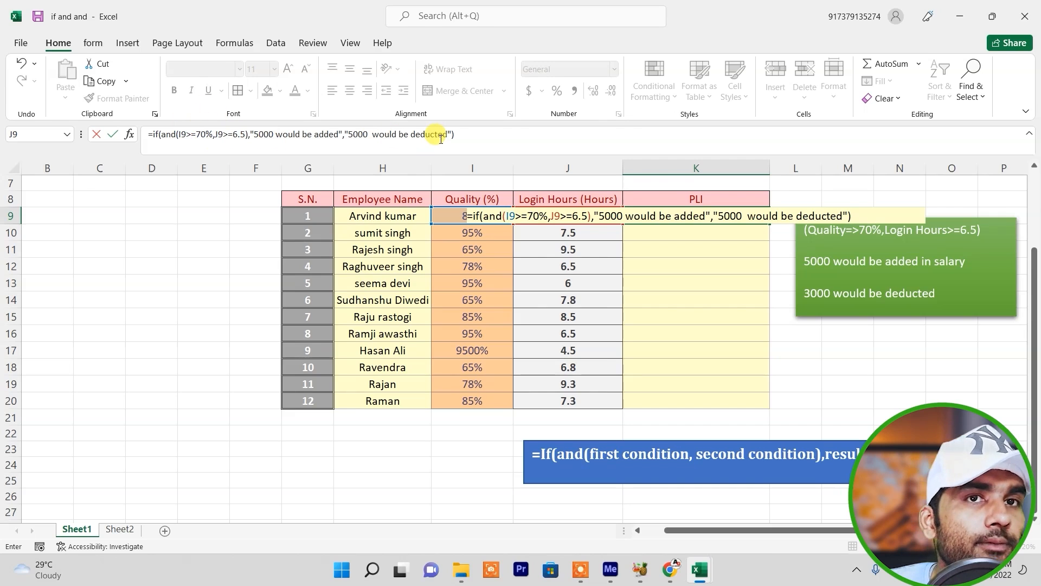
click(464, 135)
key(Return)
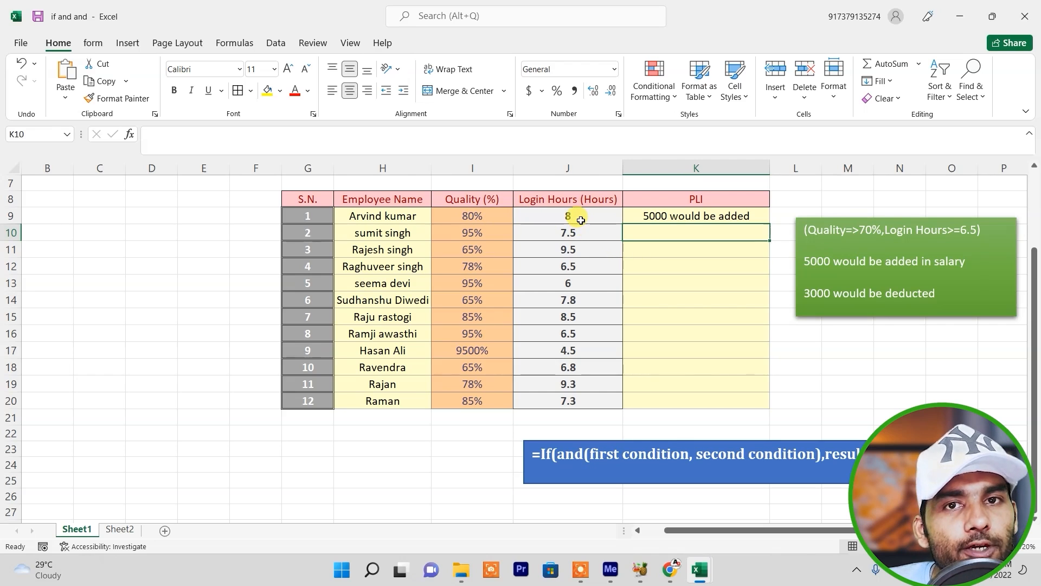
Step: Fill the K9 formula down the PLI column through K20
click(684, 217)
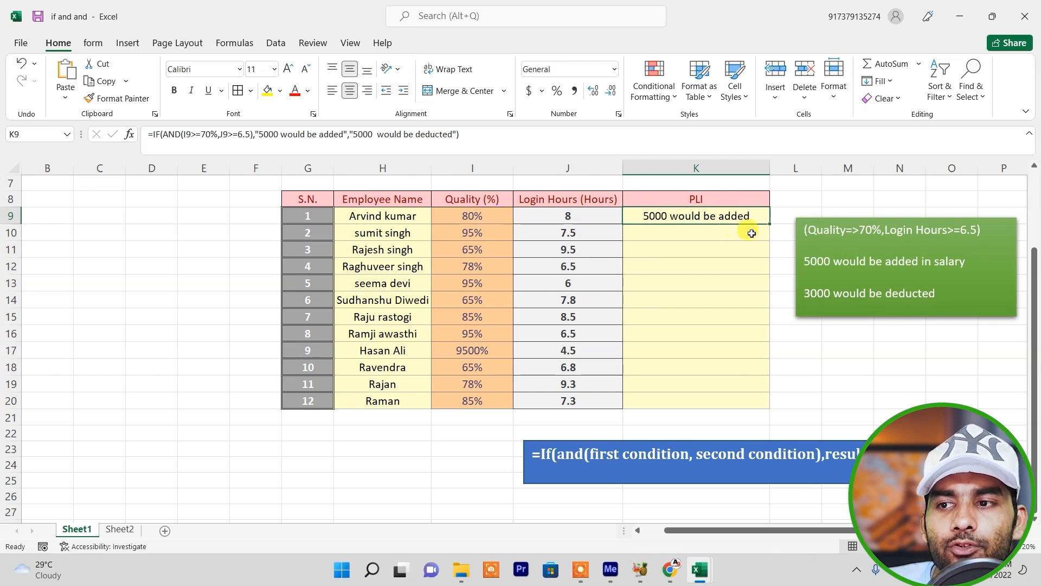
drag(771, 224, 763, 412)
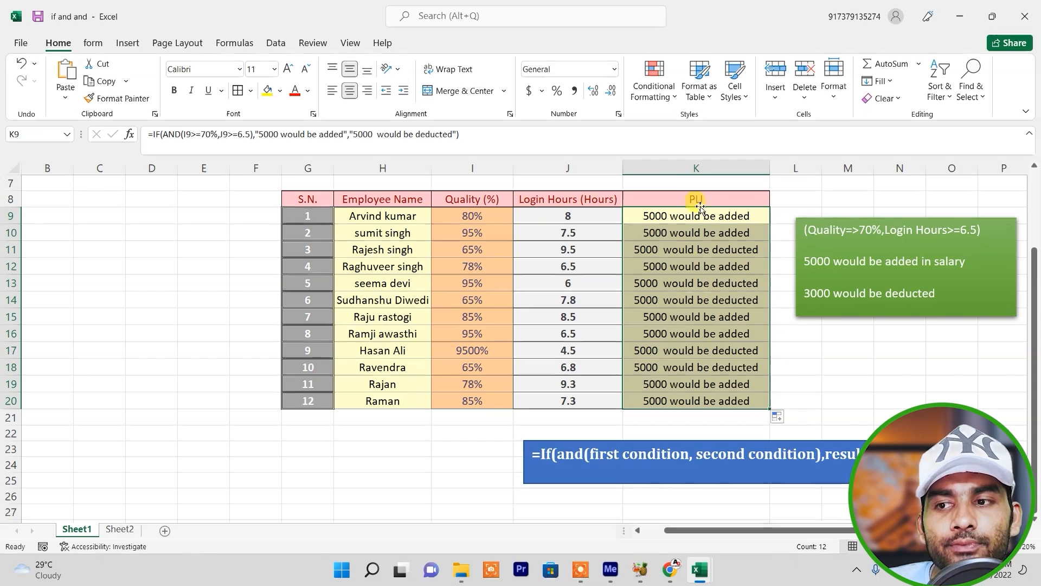
click(742, 307)
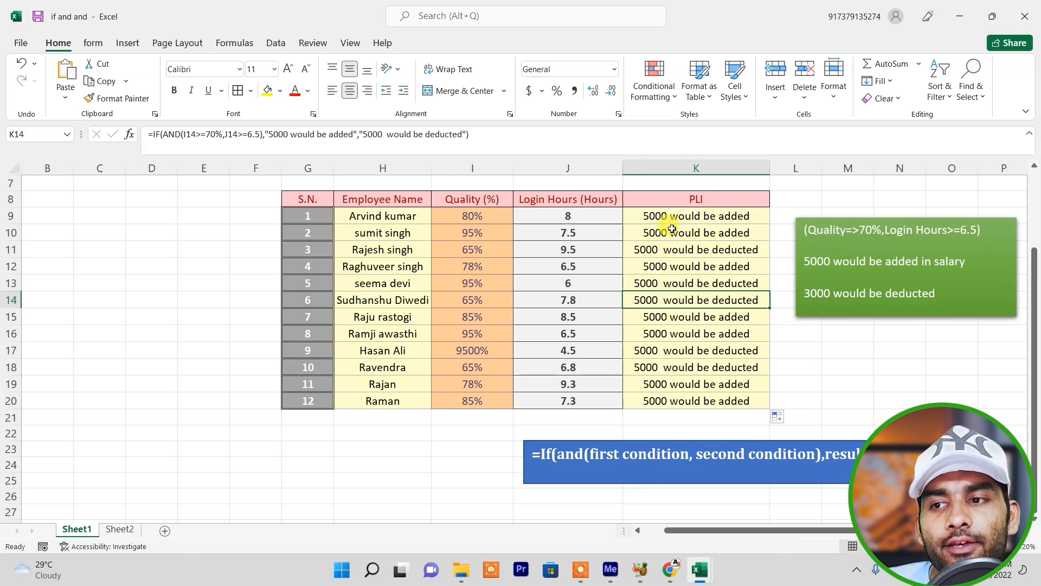
Step: Check the PLI results in rows 11, 14, 16 and 17 against each employee's quality percentage and login hours
click(675, 249)
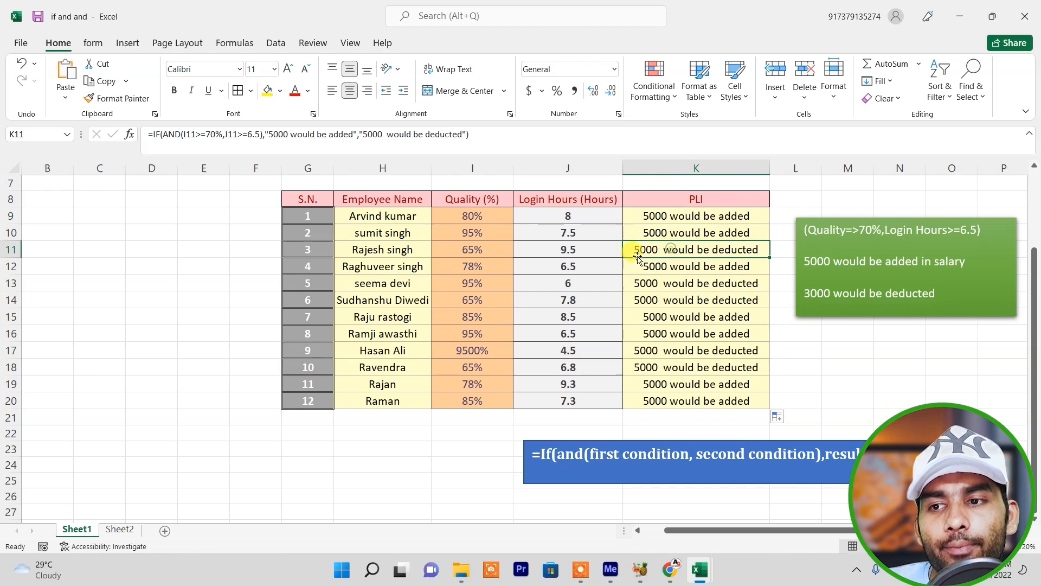
click(564, 252)
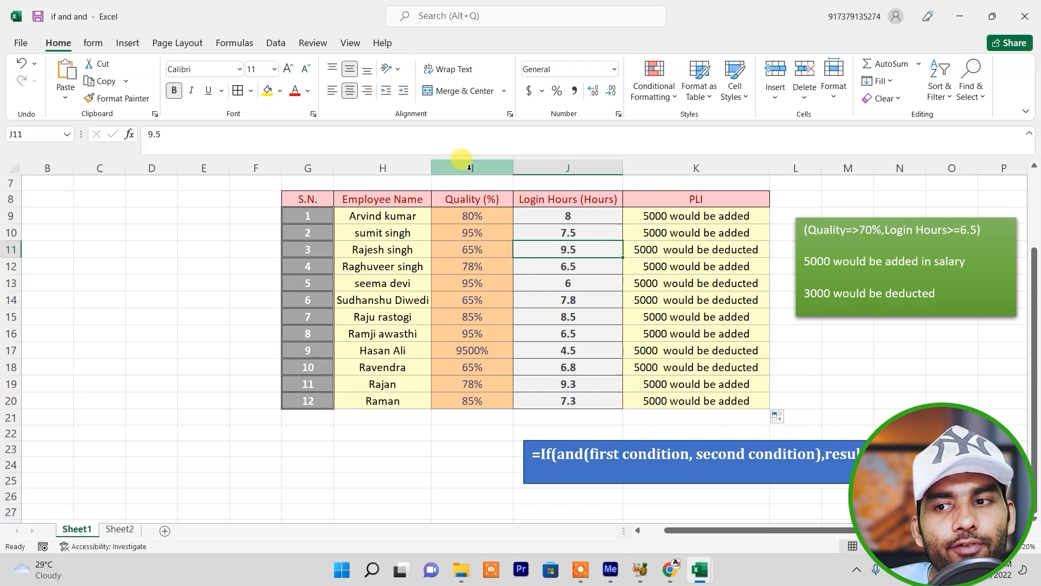
click(470, 250)
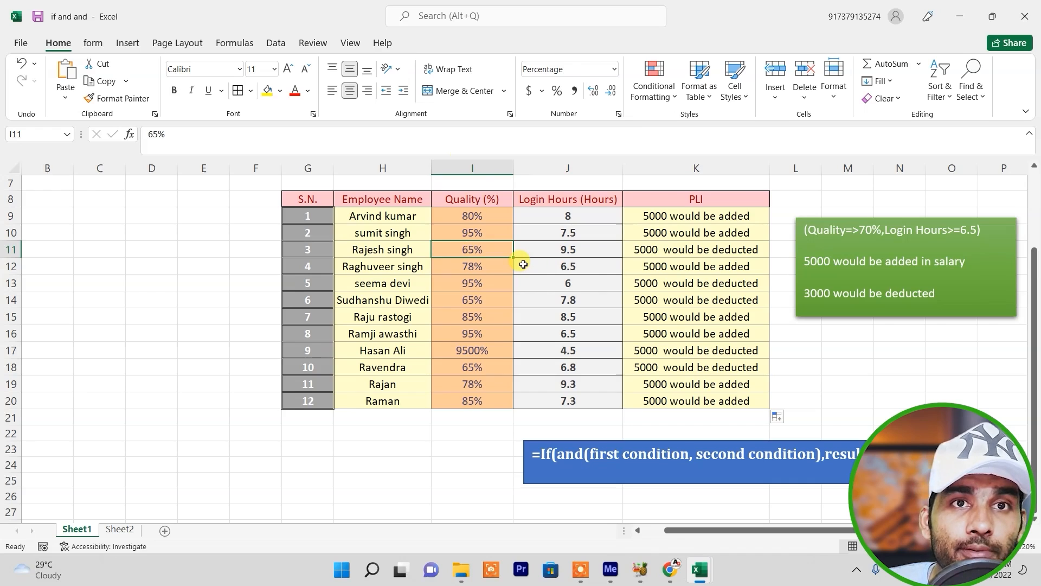
click(668, 302)
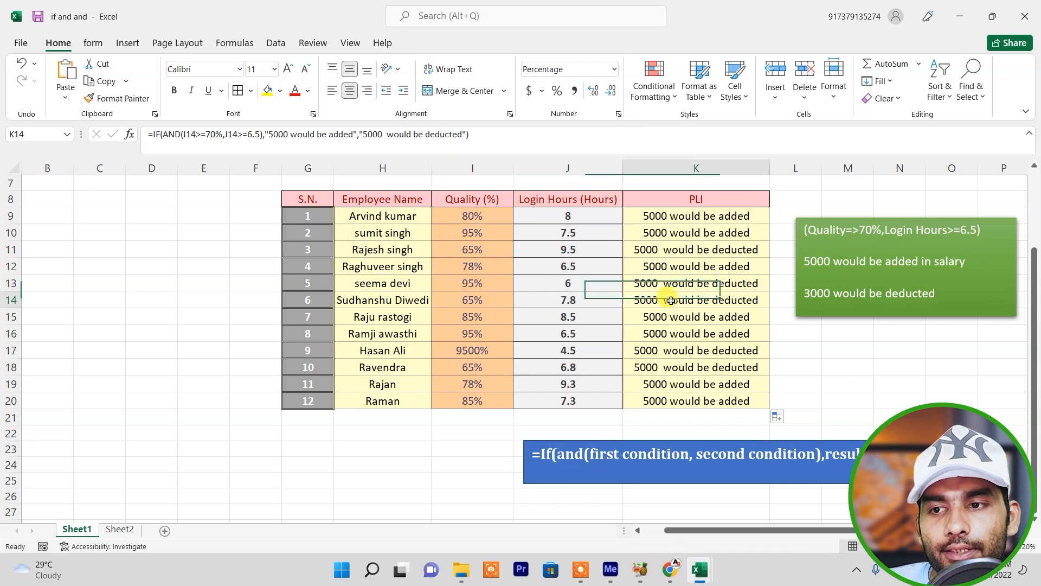
click(571, 301)
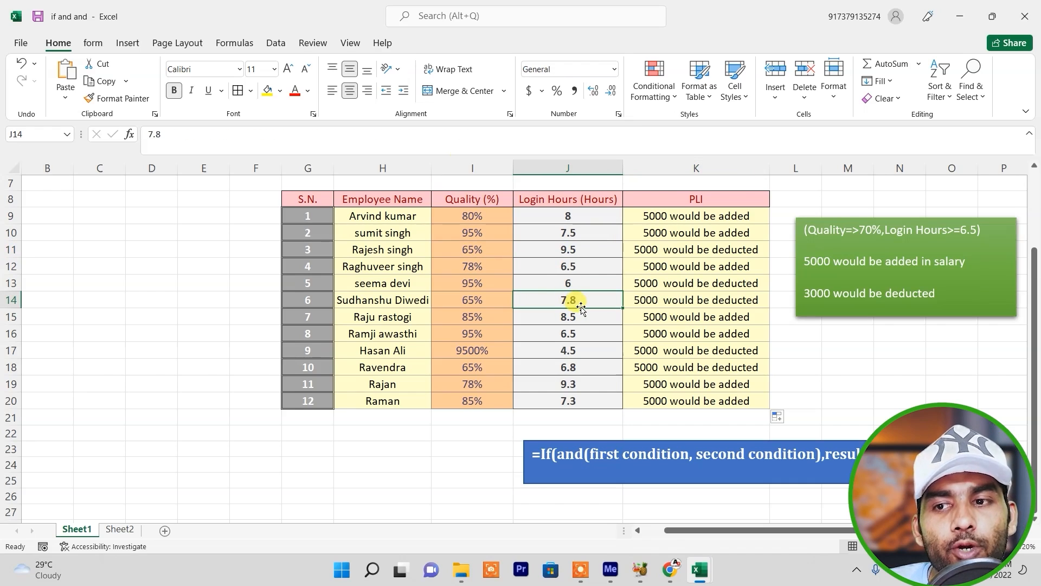
click(478, 303)
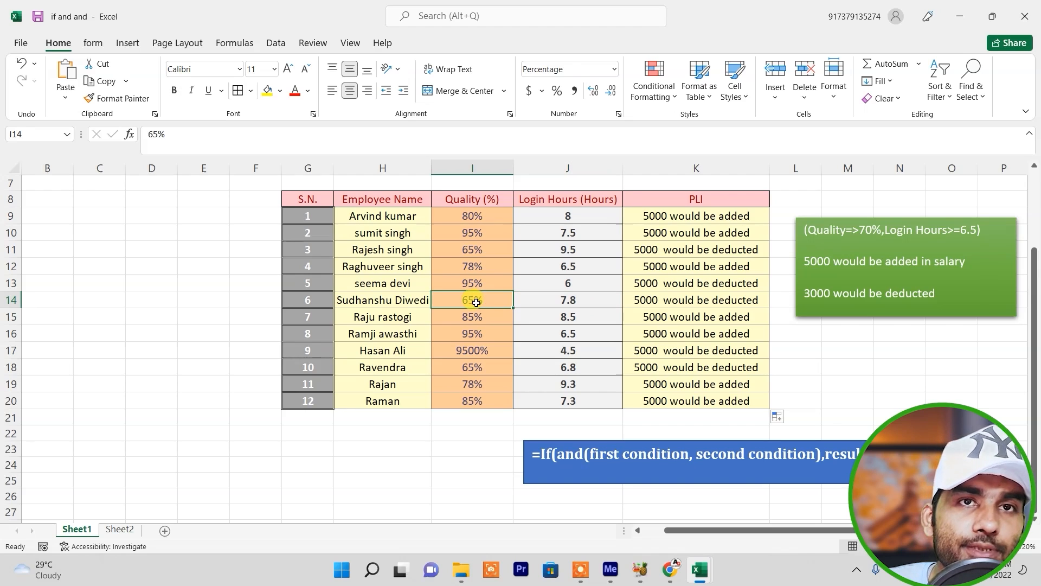
click(466, 336)
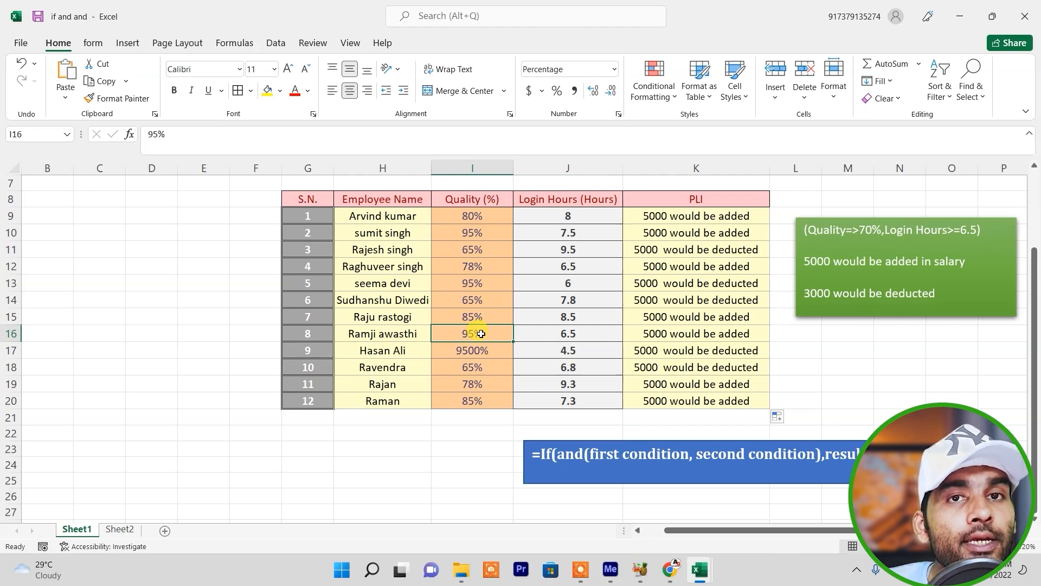
click(569, 337)
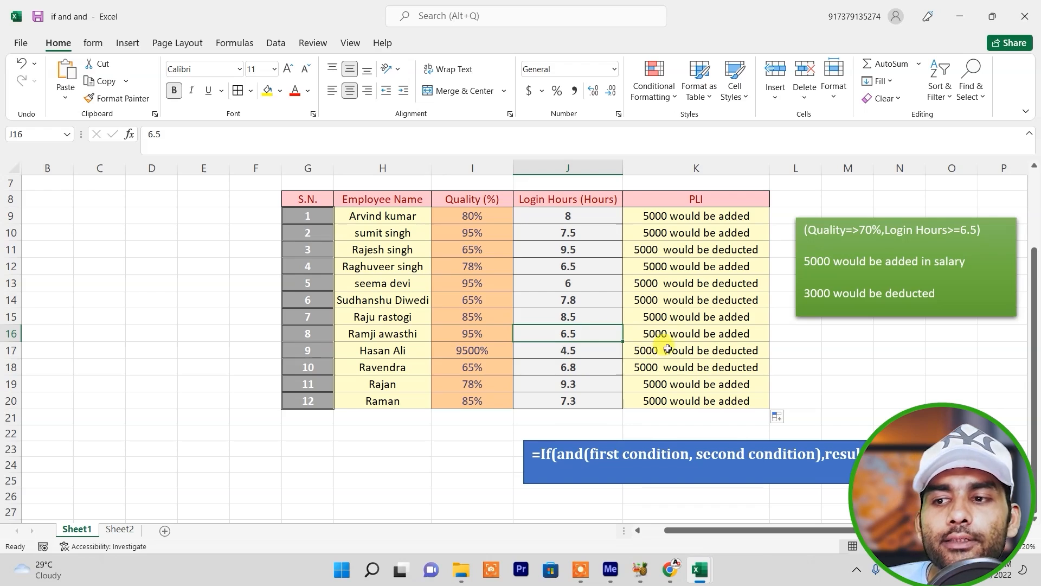
click(646, 352)
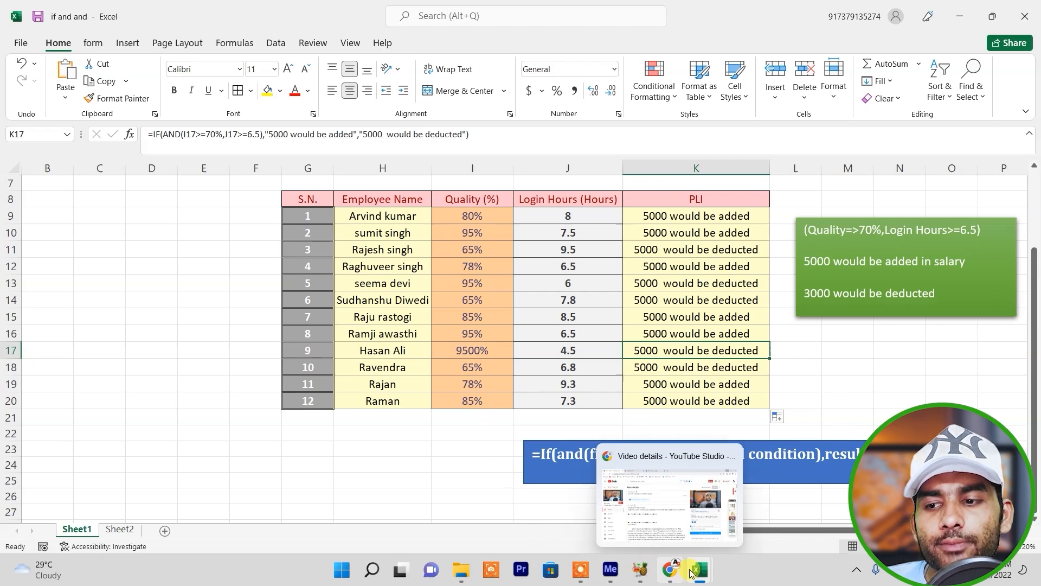
Step: Switch to the marksheet workbook and clear the existing formulas in the Results column from N6 downward
mouse_move(699, 569)
click(638, 500)
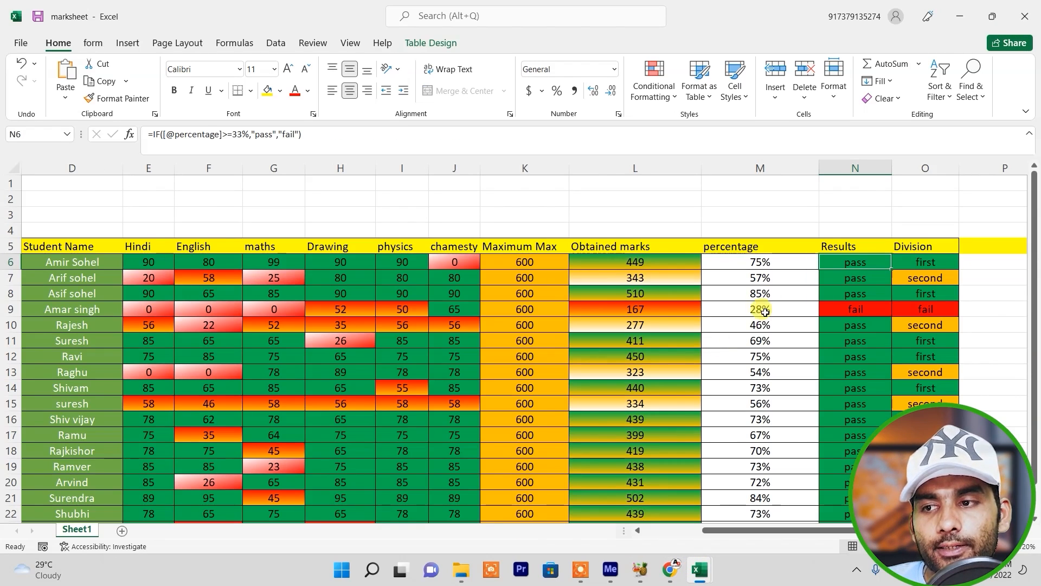
drag(840, 263, 848, 514)
key(Delete)
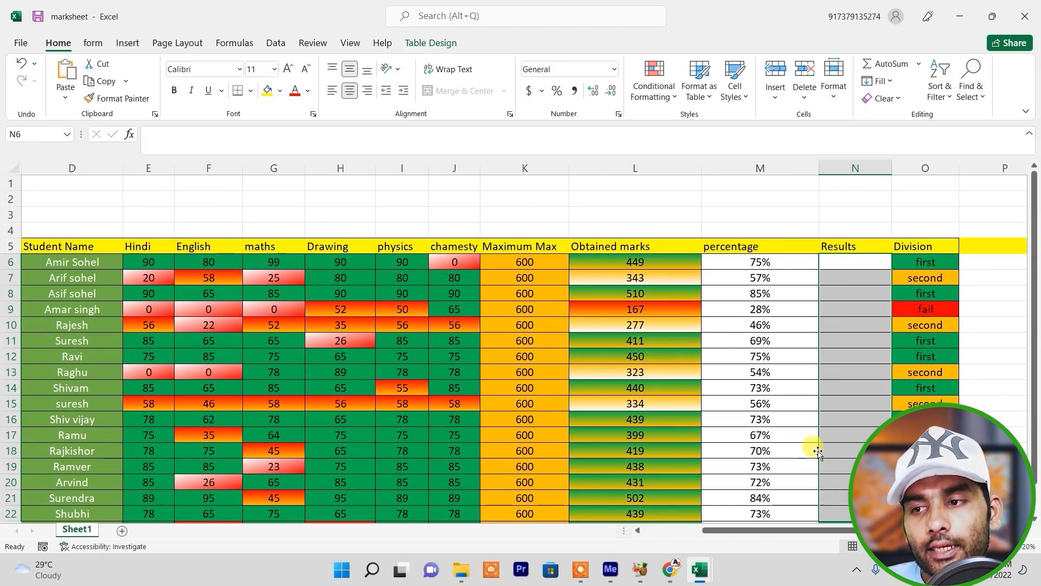
click(836, 268)
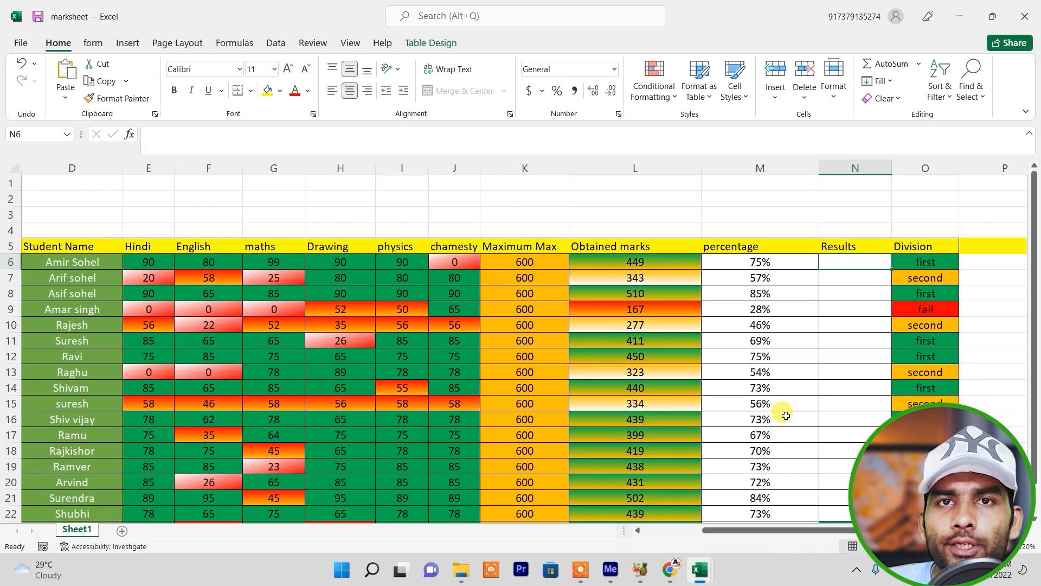
key(F2)
text(=)
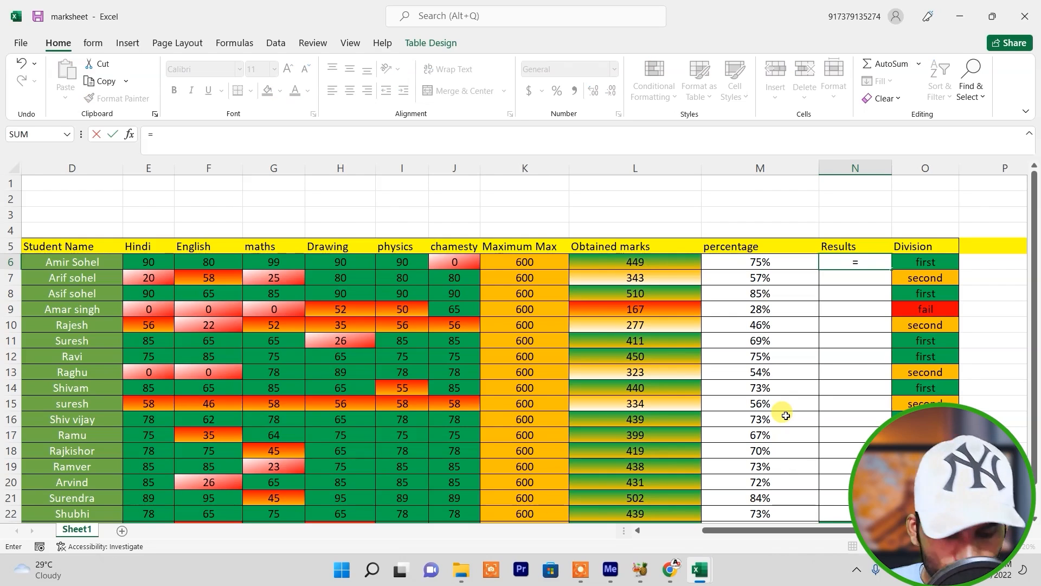
text(if)
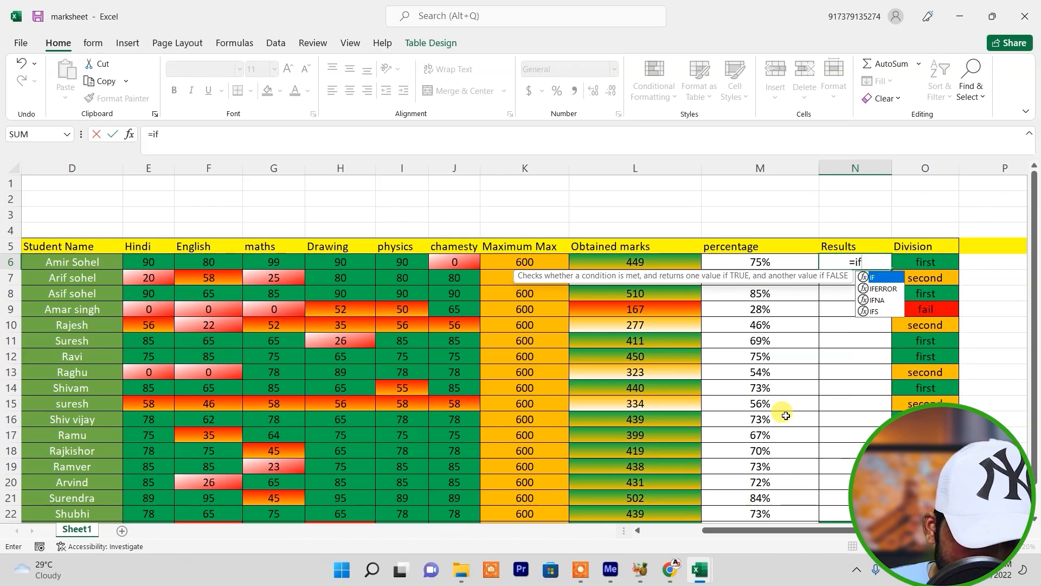
text((and()
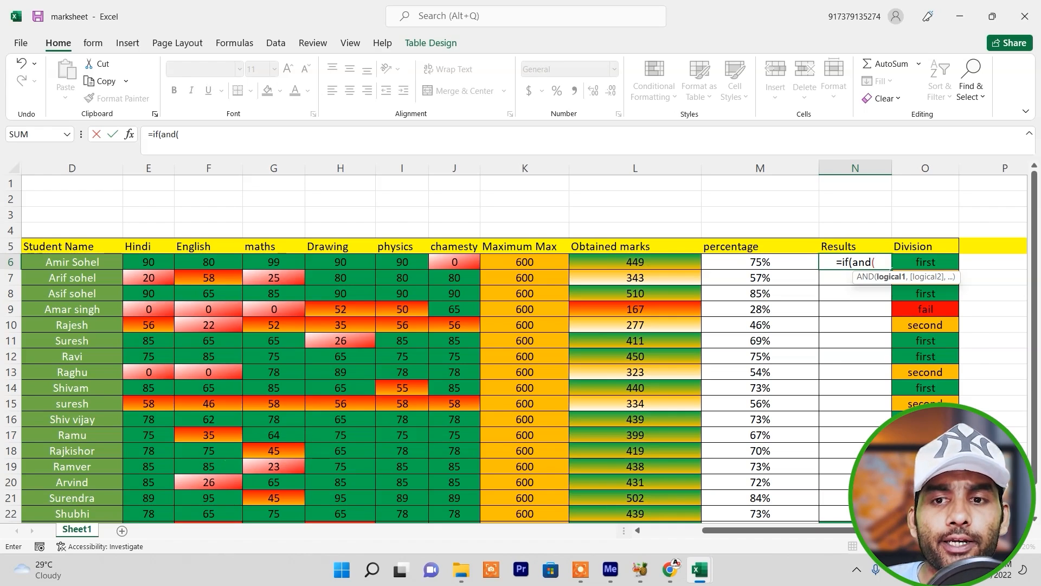
click(143, 262)
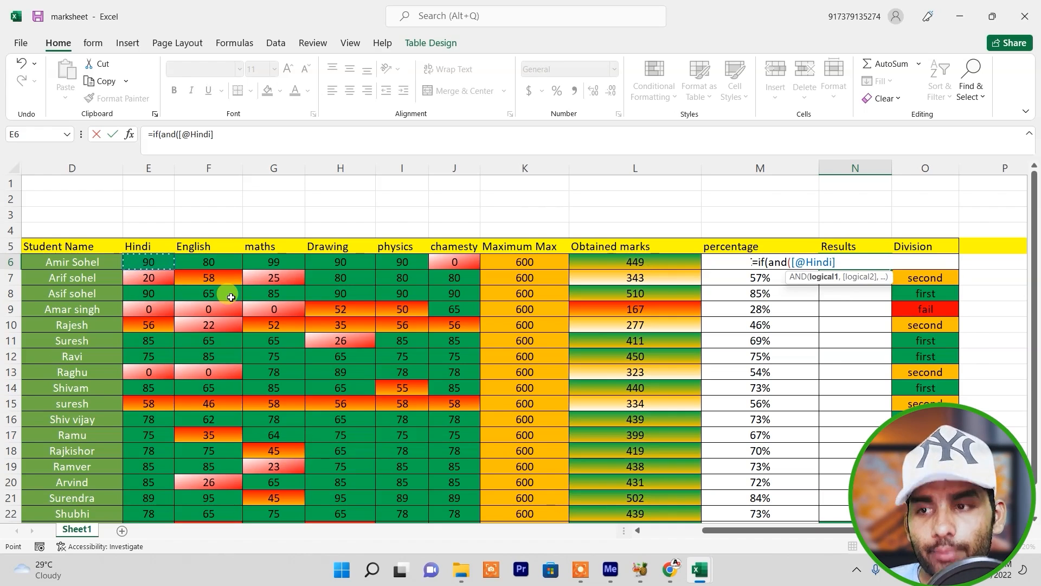
text(>=)
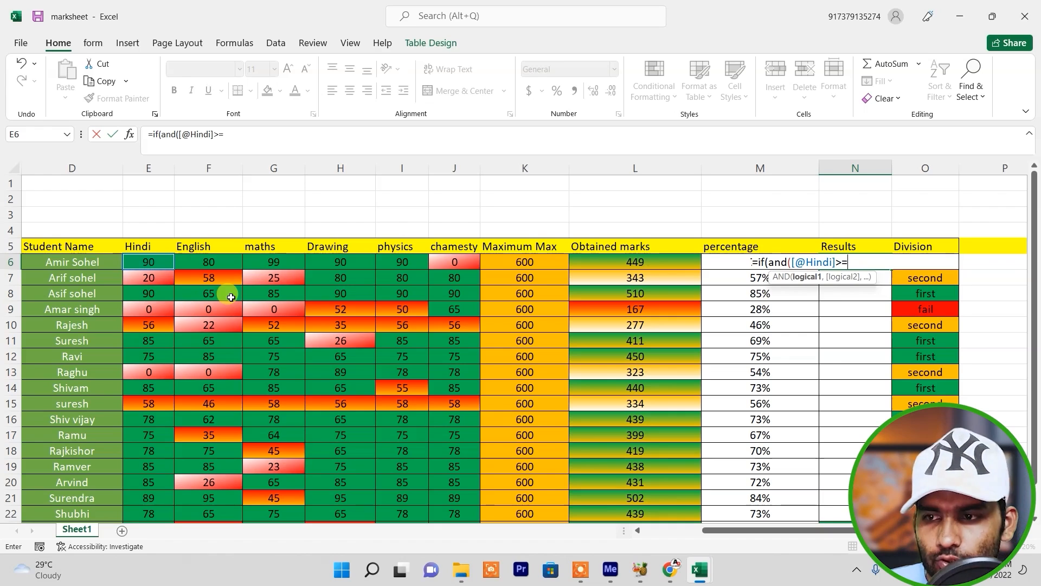
text(33,)
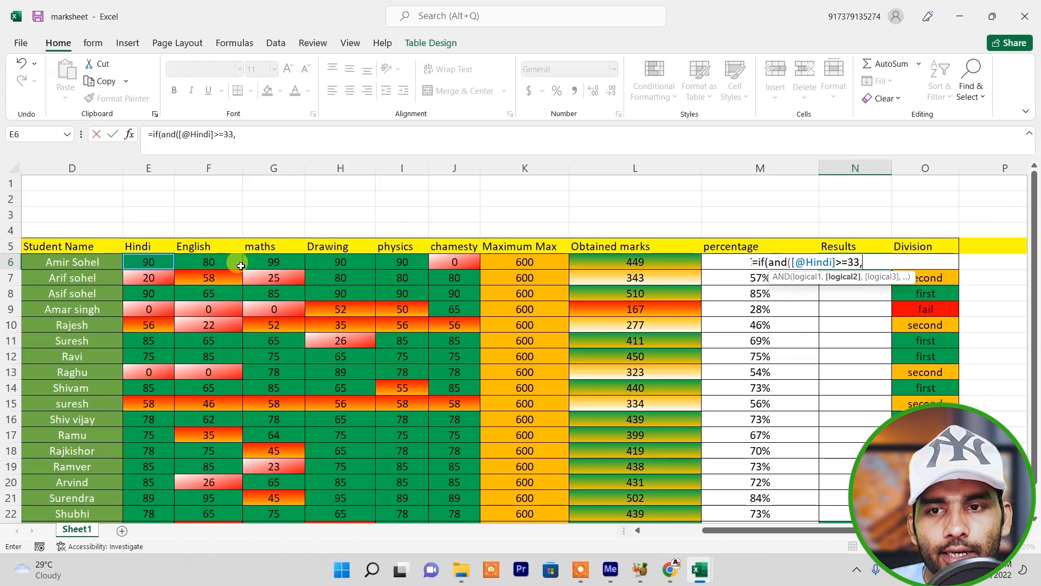
click(221, 261)
text(>=33,)
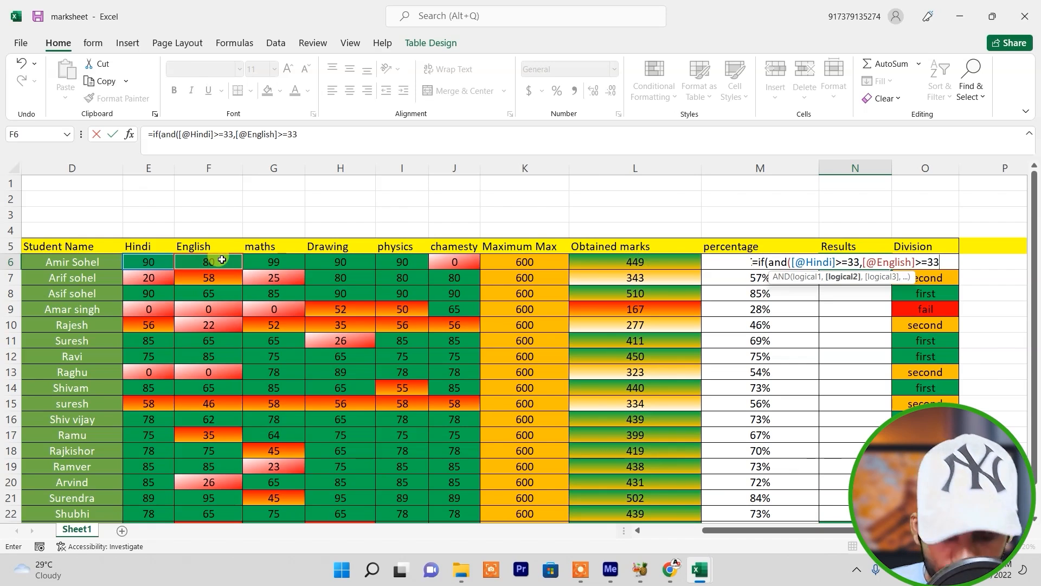
click(262, 263)
text(>=33,[@Drawing)
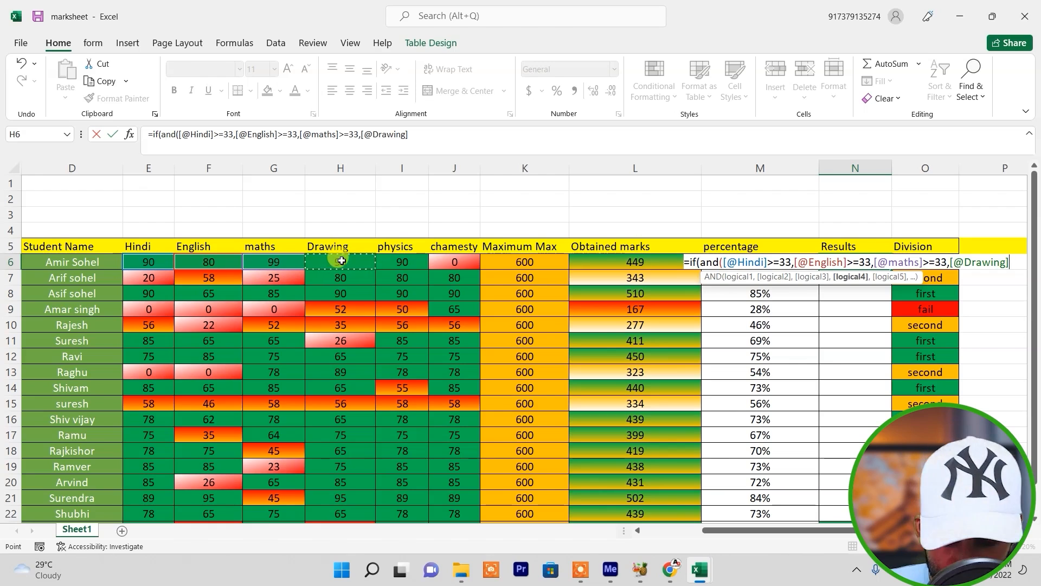
text(>=33,)
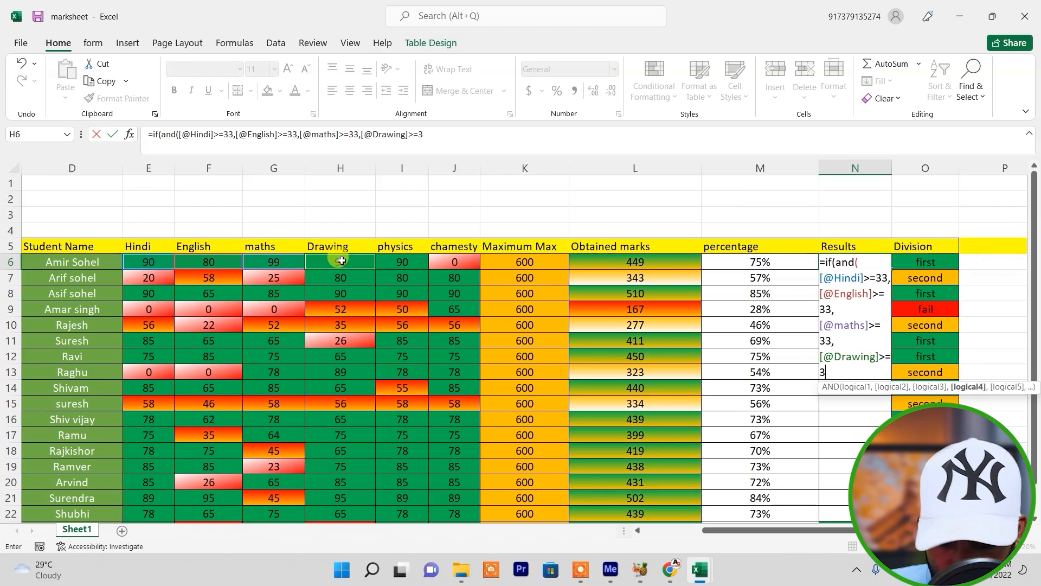
click(395, 262)
text(>=33)
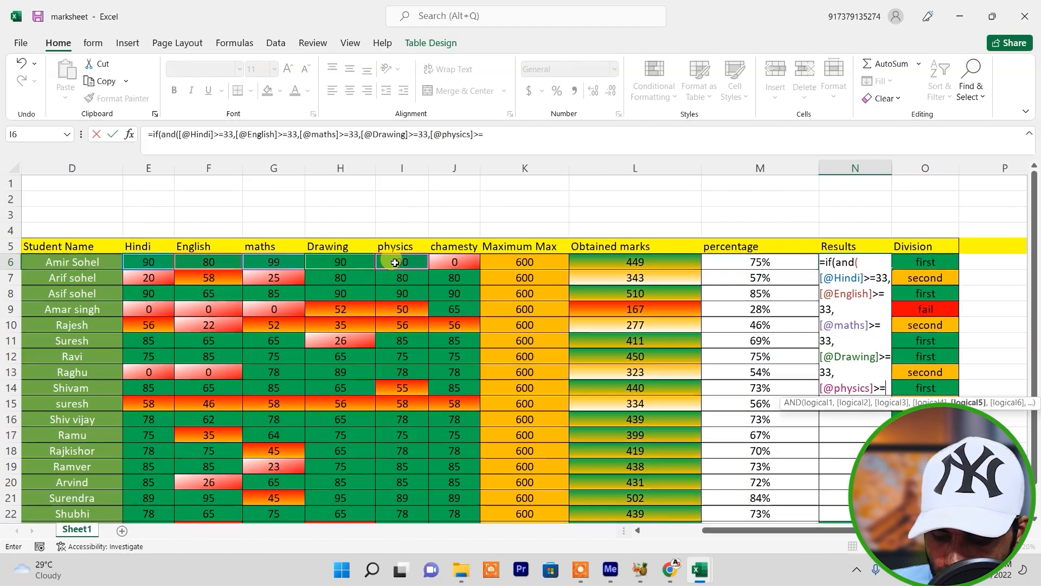
text(,)
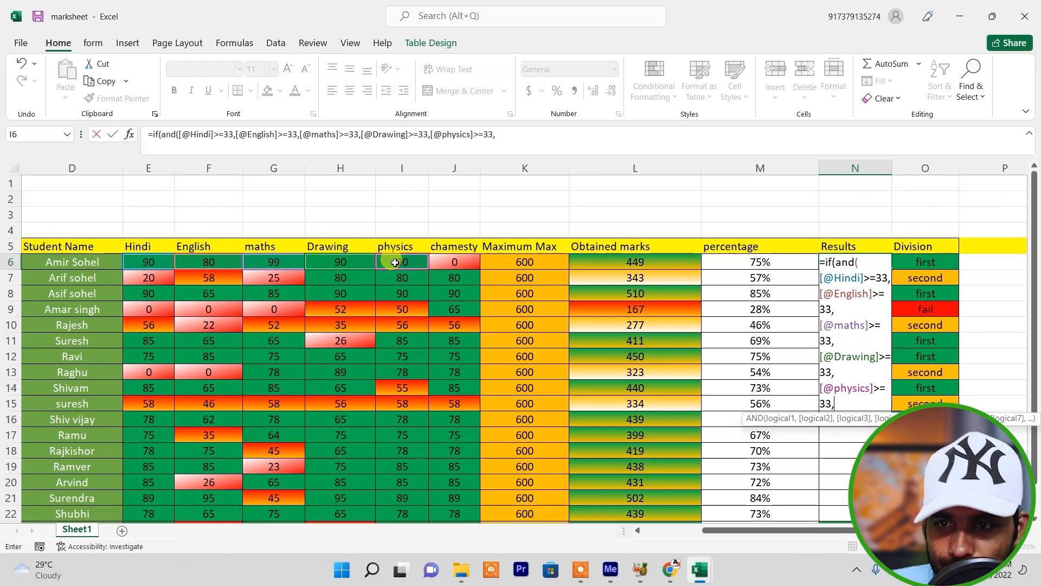
click(444, 265)
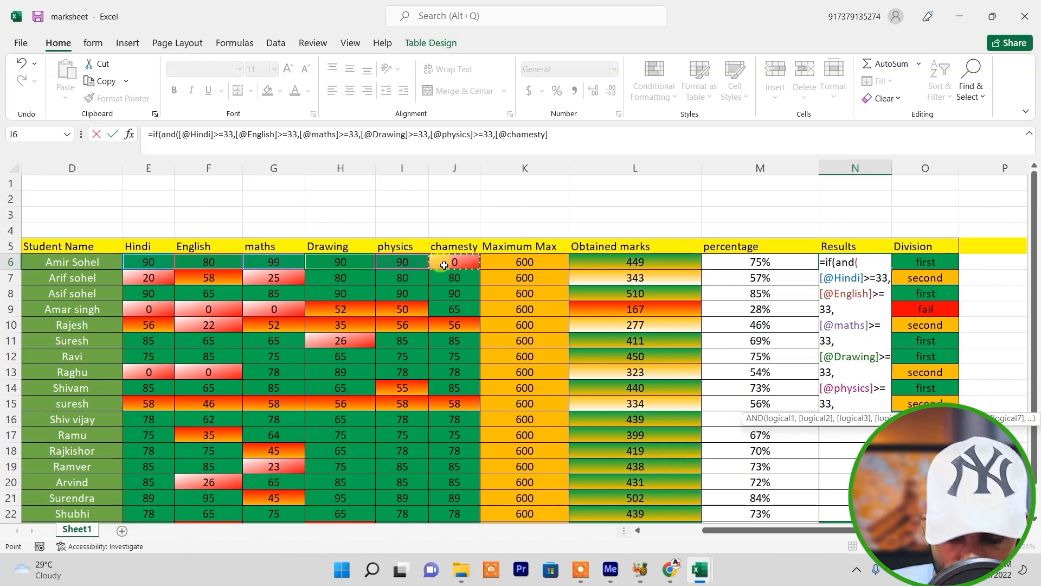
text(>=33)
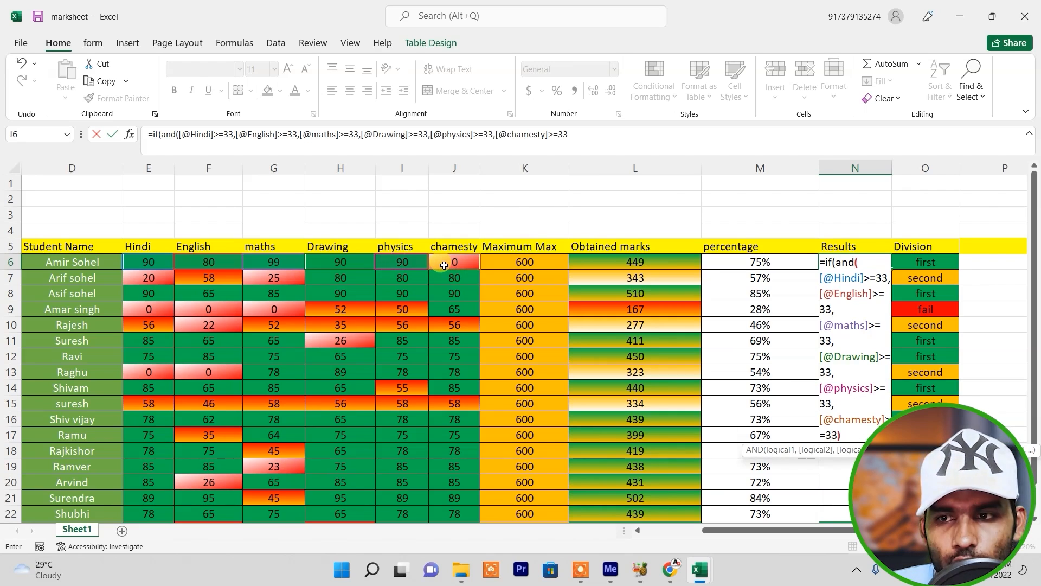
Step: Close the AND conditions in the N6 formula, add "pass" as the true result and "fail" as the false result, and enter it
text())
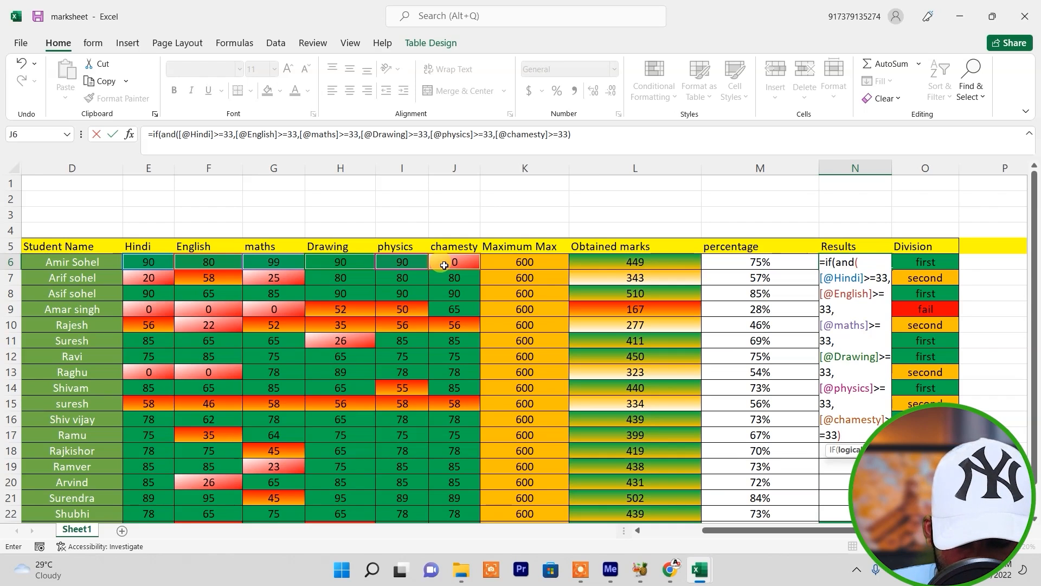
text(,")
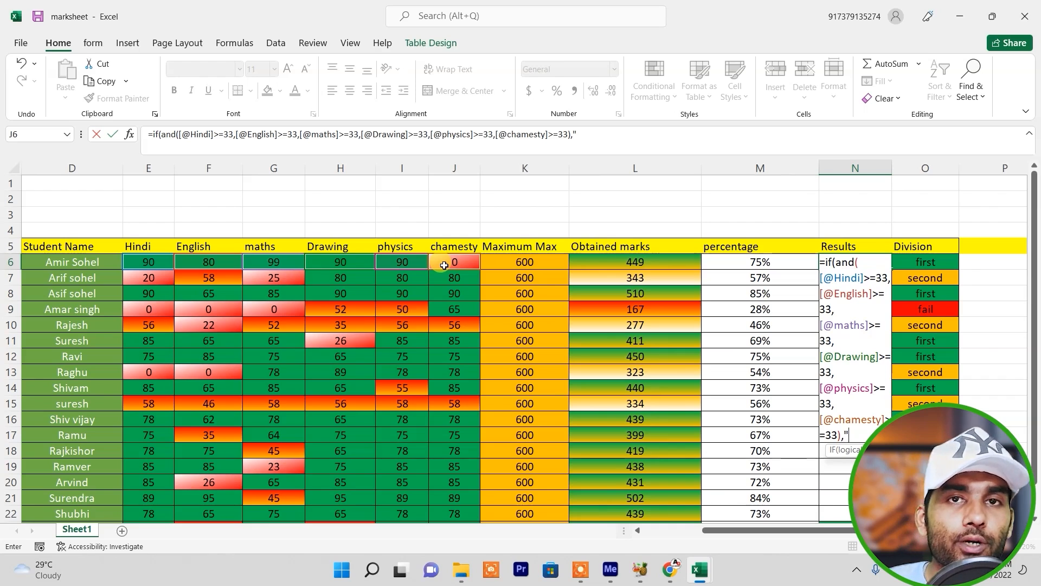
text(pass")
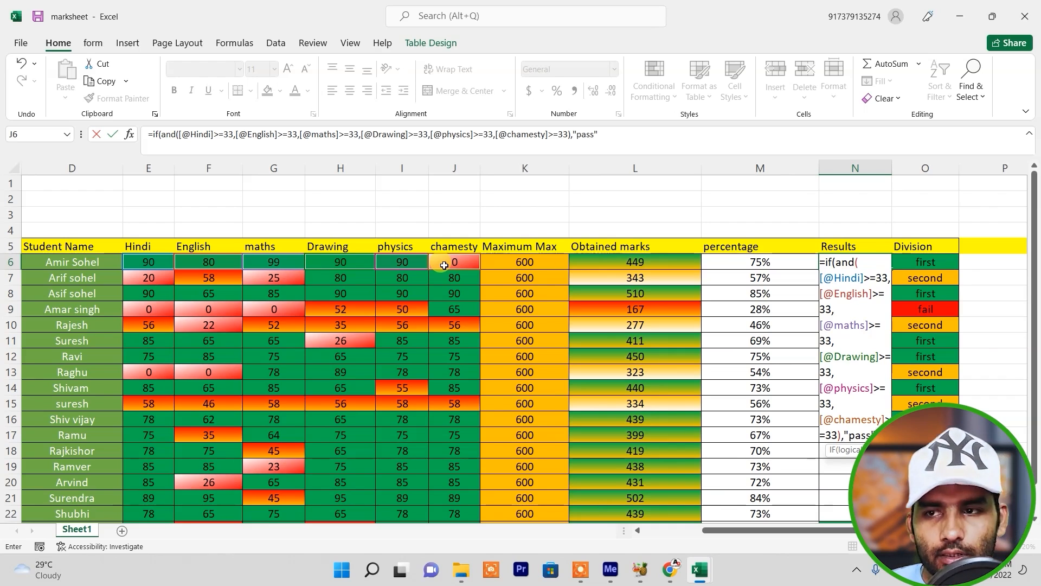
text(,")
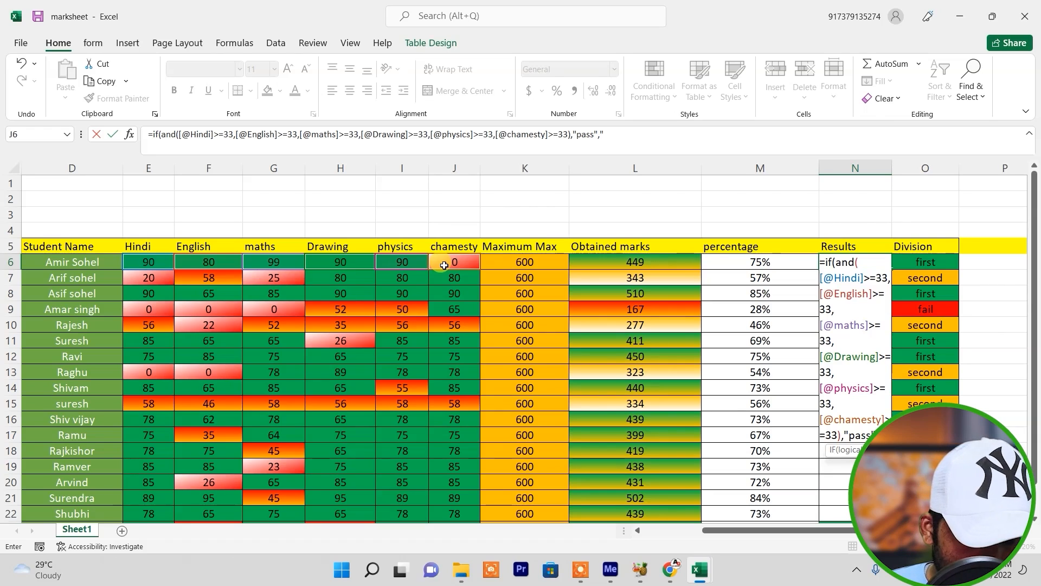
text(fail"))
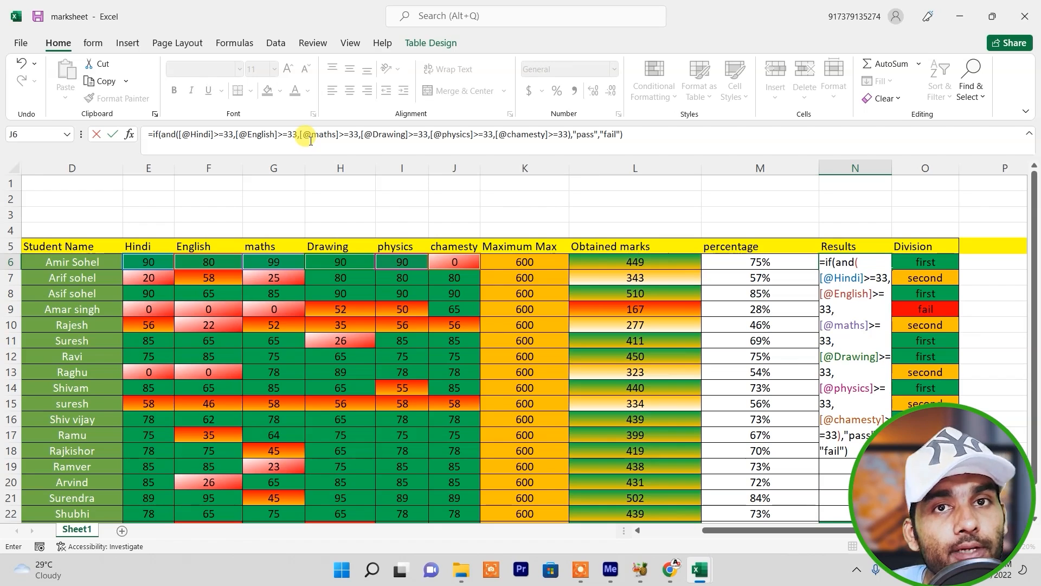
key(Return)
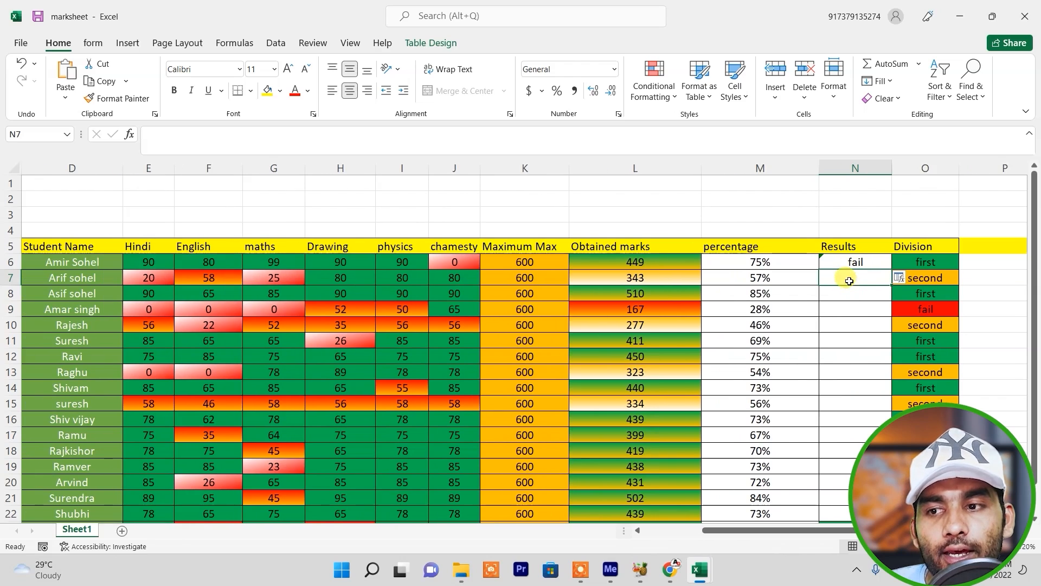
Step: Set the chamesty mark in J6 to 33 to test the first student's result
click(755, 266)
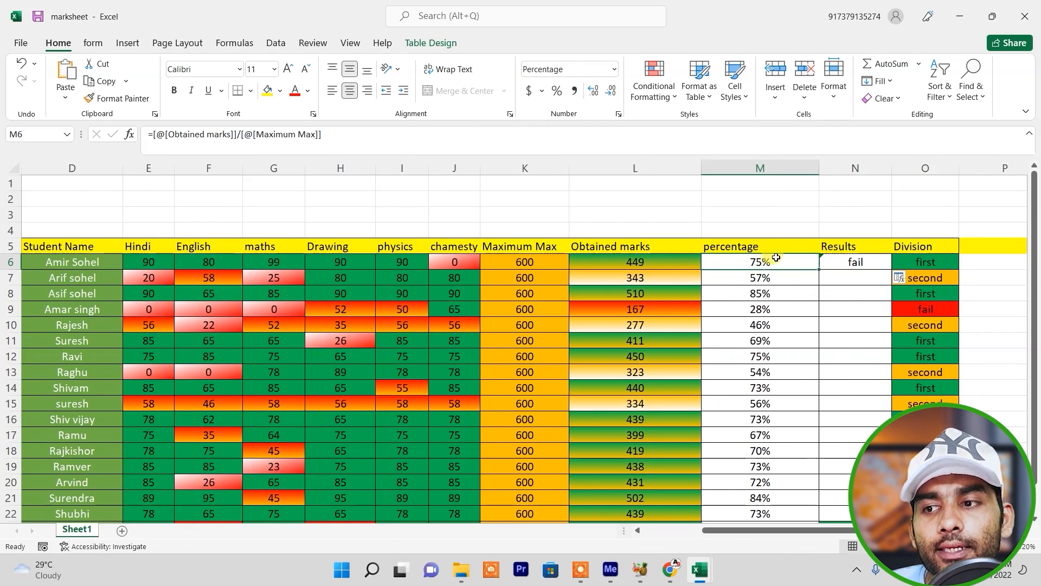
click(460, 265)
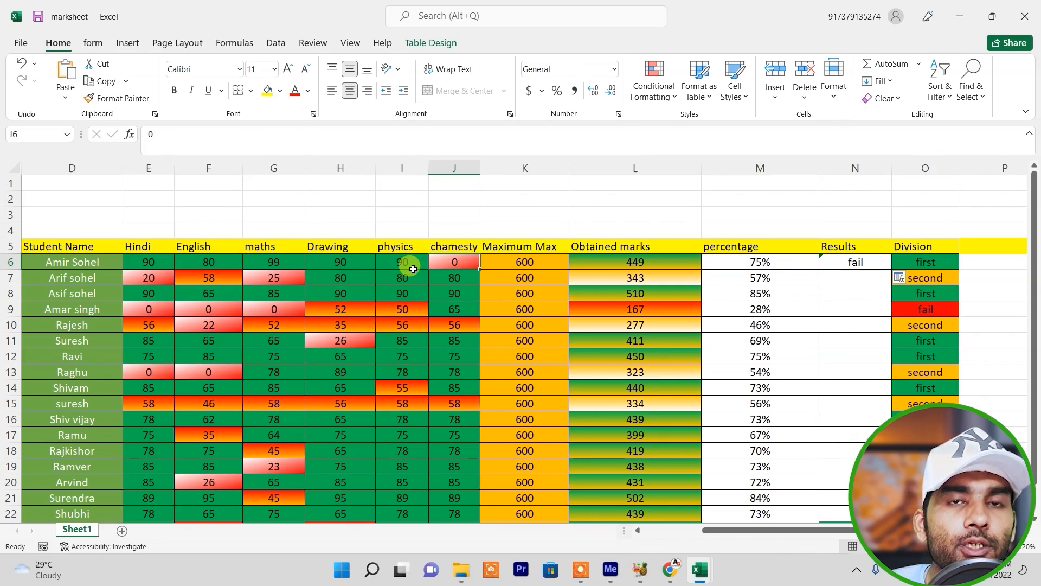
click(211, 142)
key(BackSpace)
text(33)
key(Return)
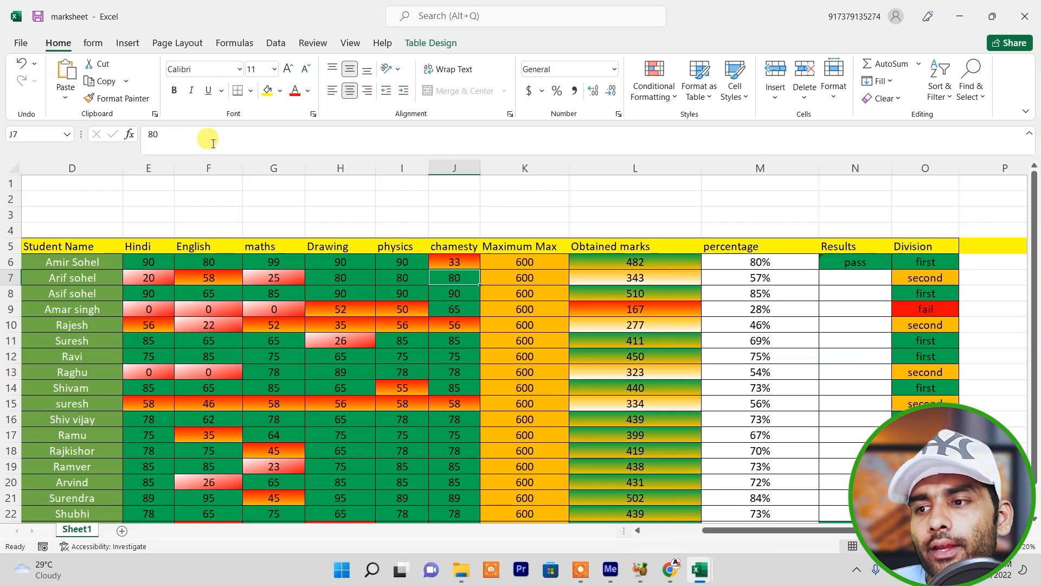
Step: Fill the Results formula from N6 down through N24 for all remaining students
click(835, 262)
drag(891, 269, 884, 498)
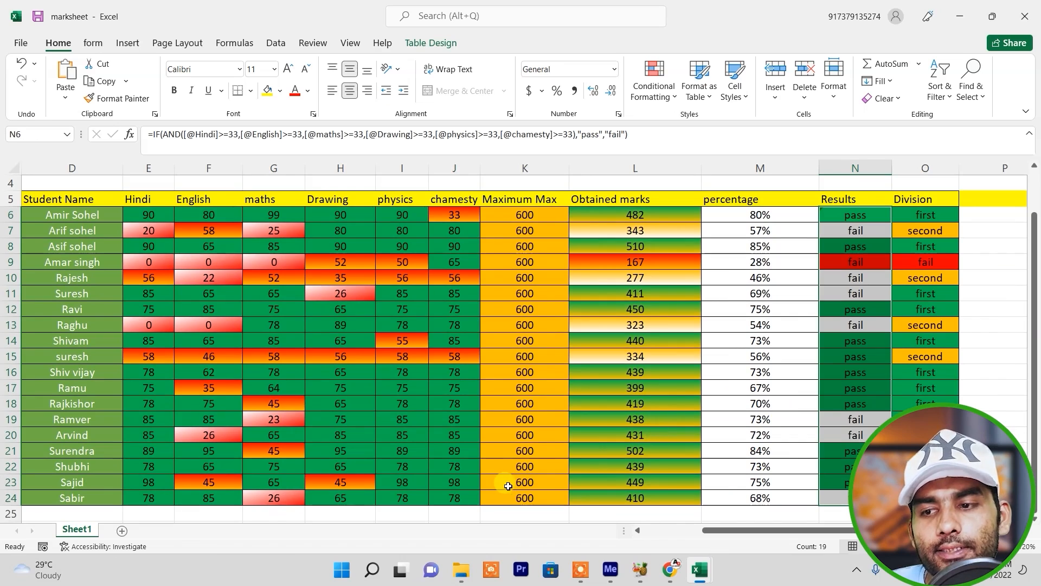
click(564, 470)
Step: Check the failing result in row 19 and set that student's maths mark in G19 to 65
click(838, 418)
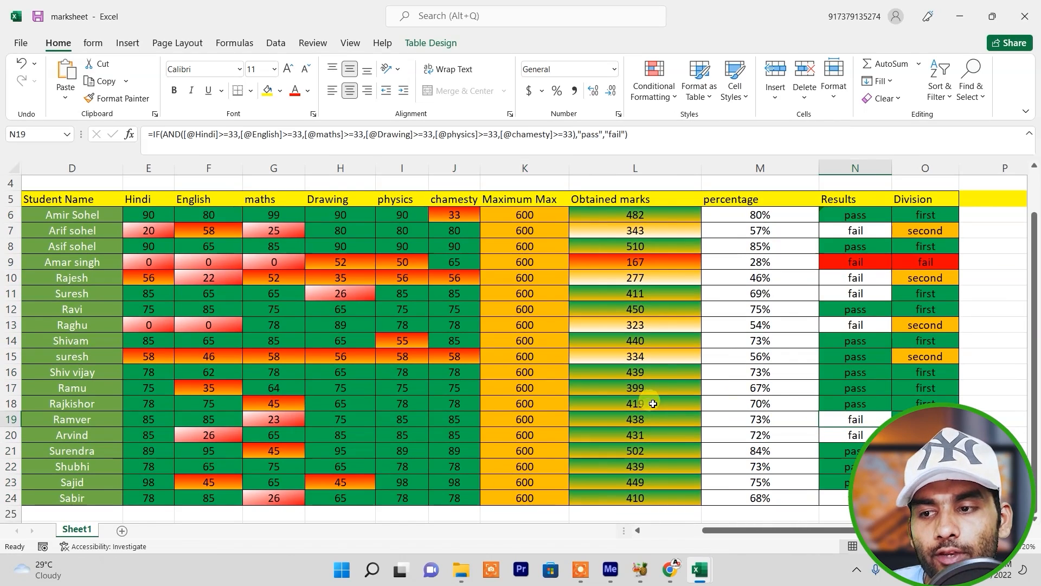
click(755, 421)
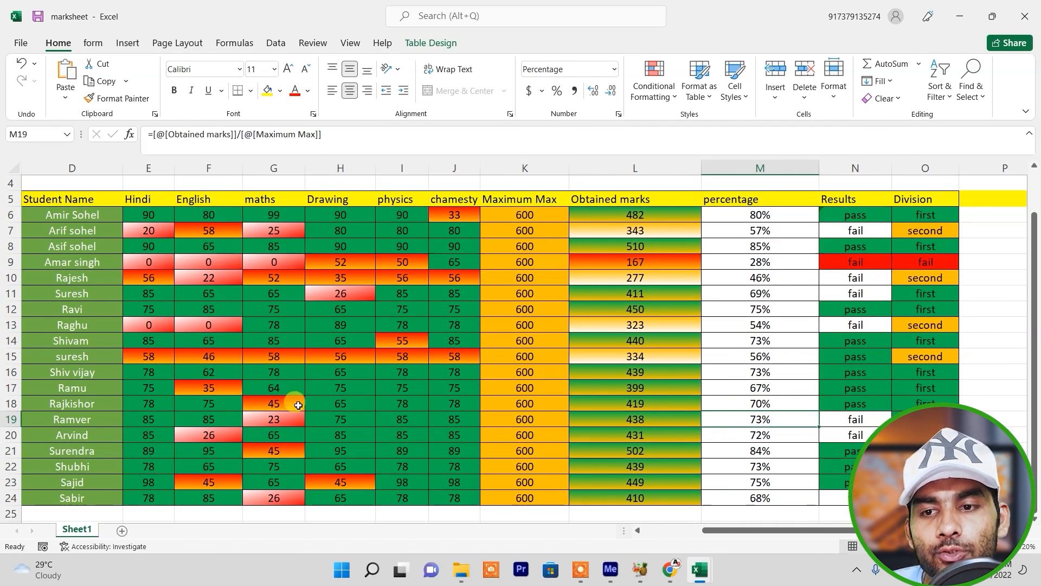
key(Left)
key(Left)
key(Left)
key(Left)
key(Left)
key(Left)
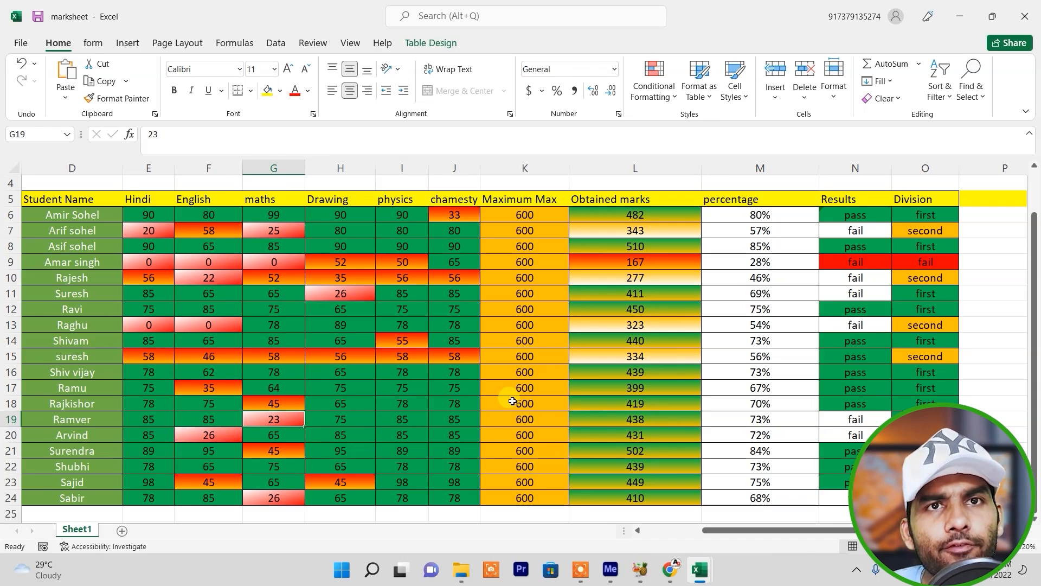
key(F2)
key(BackSpace)
key(BackSpace)
text(65)
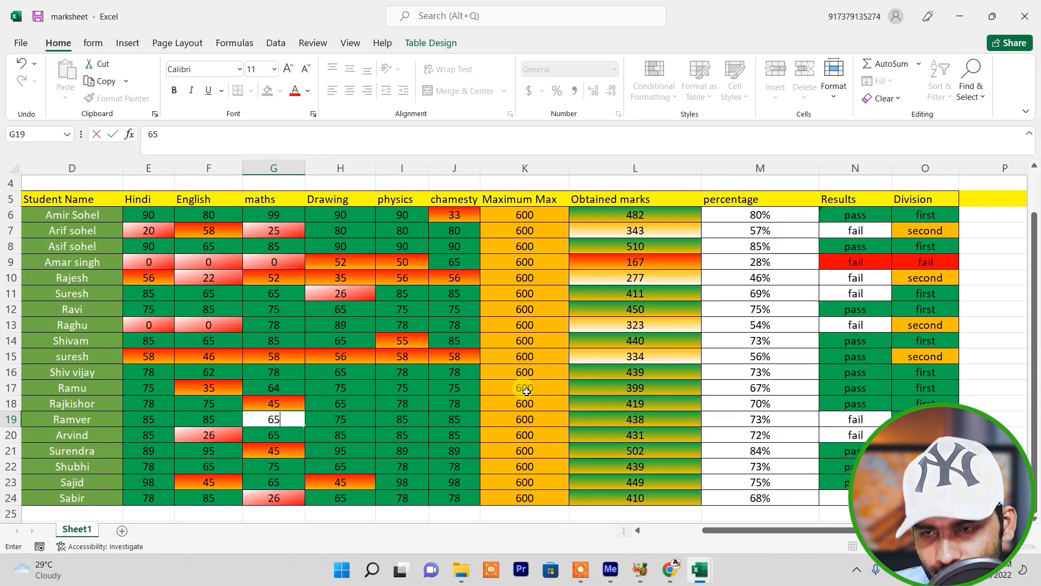
key(Return)
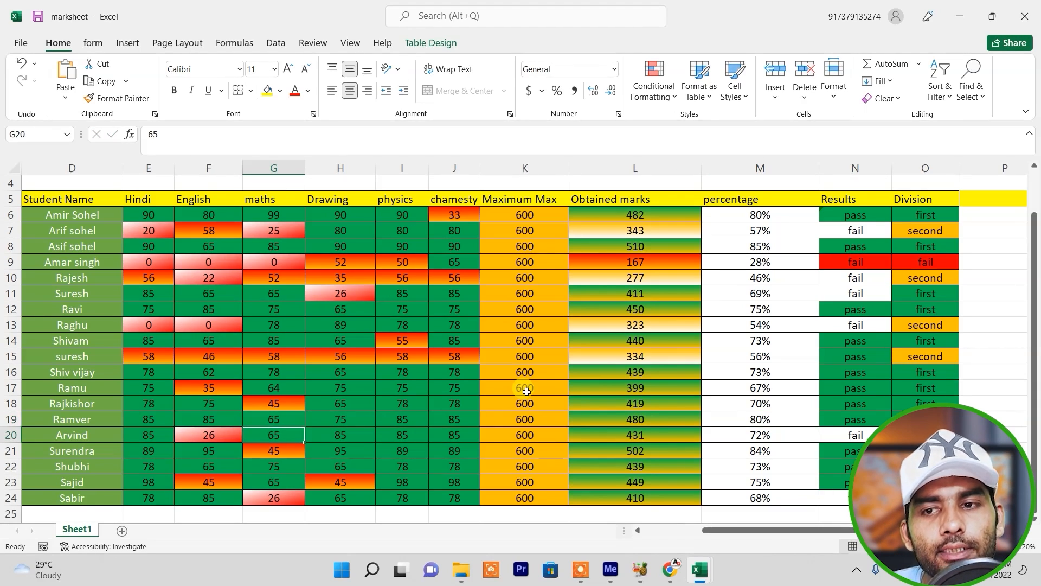